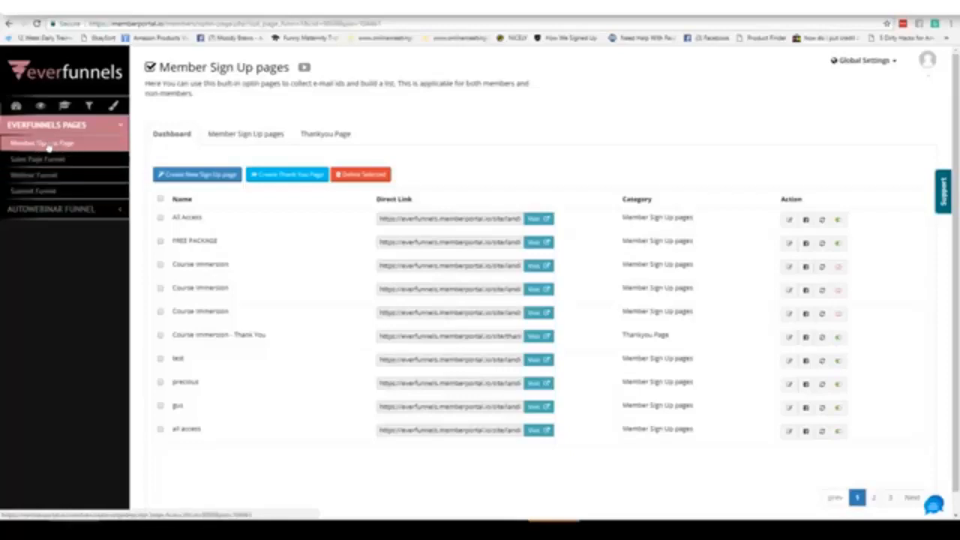
Step: Create a named member sign-up campaign from the template with the woman on stage and open it for editing
left_click(268, 134)
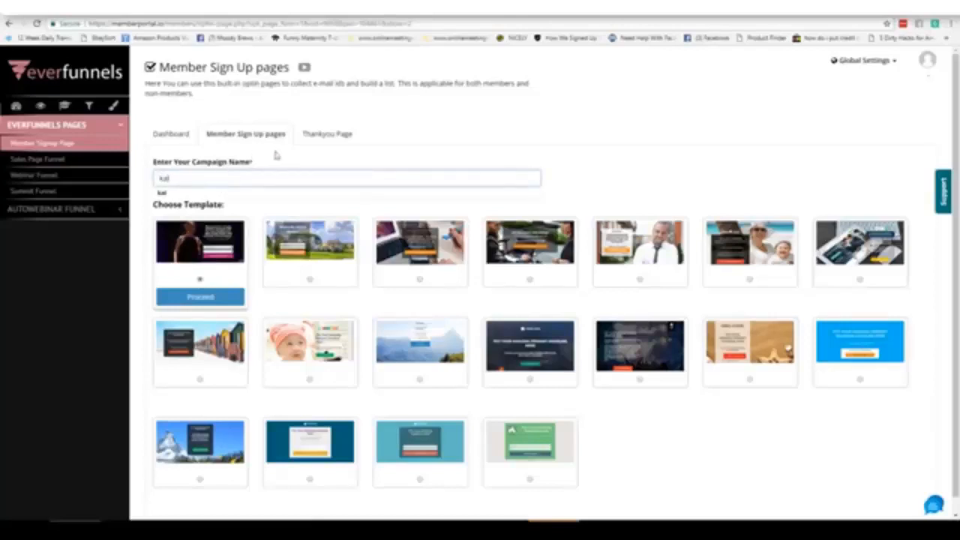
left_click(200, 297)
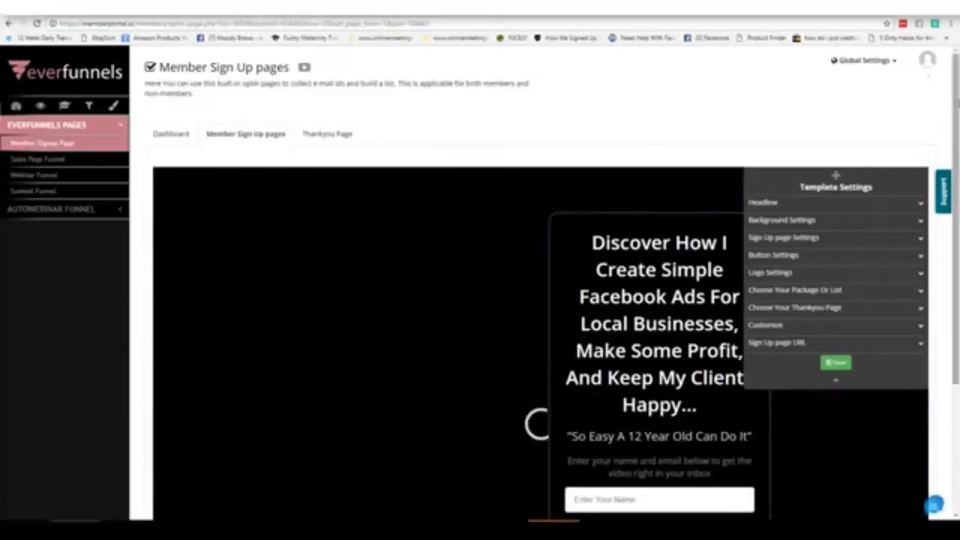
scroll(956, 129, "down", 1)
left_click_drag(957, 131, 957, 178)
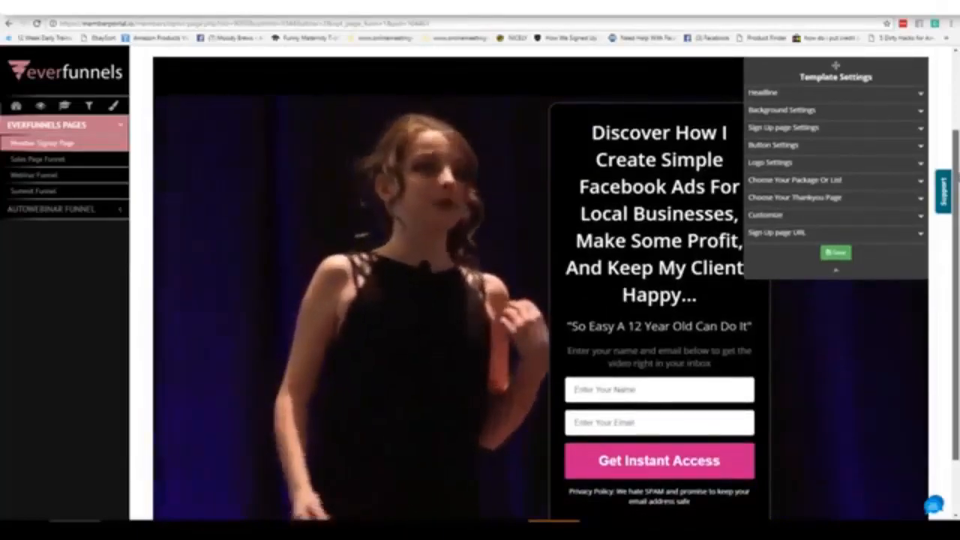
left_click_drag(958, 178, 957, 179)
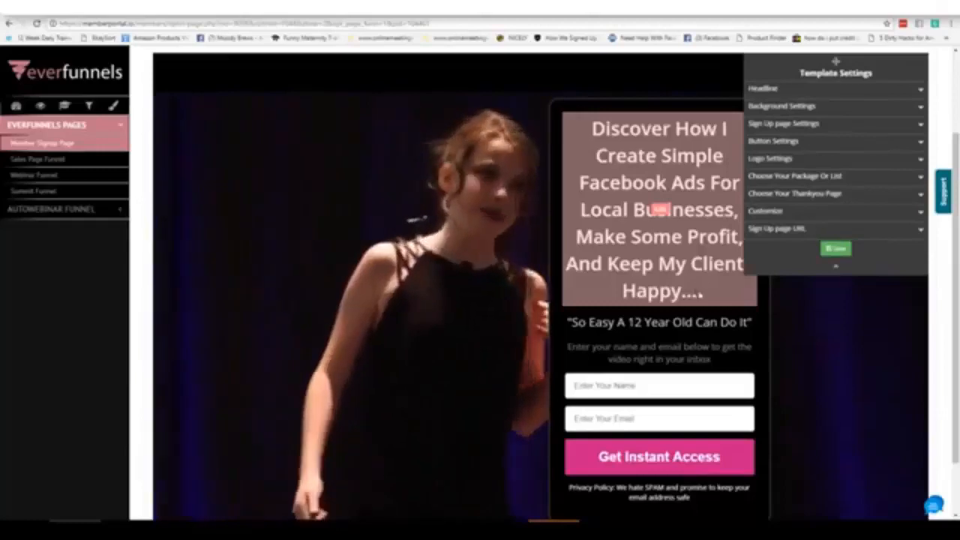
Step: Shorten the sign-up page headline to "Discover How I Create Simple Facebook Ads For Local Businesses...."
left_click(664, 208)
mouse_move(810, 133)
left_mouse_down()
mouse_move(912, 134)
mouse_move(803, 143)
left_mouse_up()
key("BackSpace")
type("....")
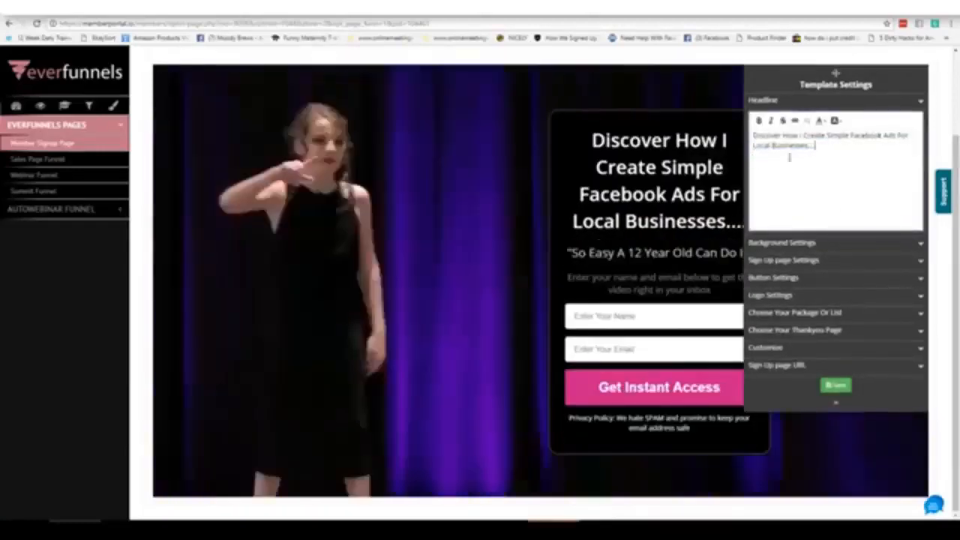
Step: Open the Background Settings and move the Template Settings panel clear of the sign-up form
left_click(533, 275)
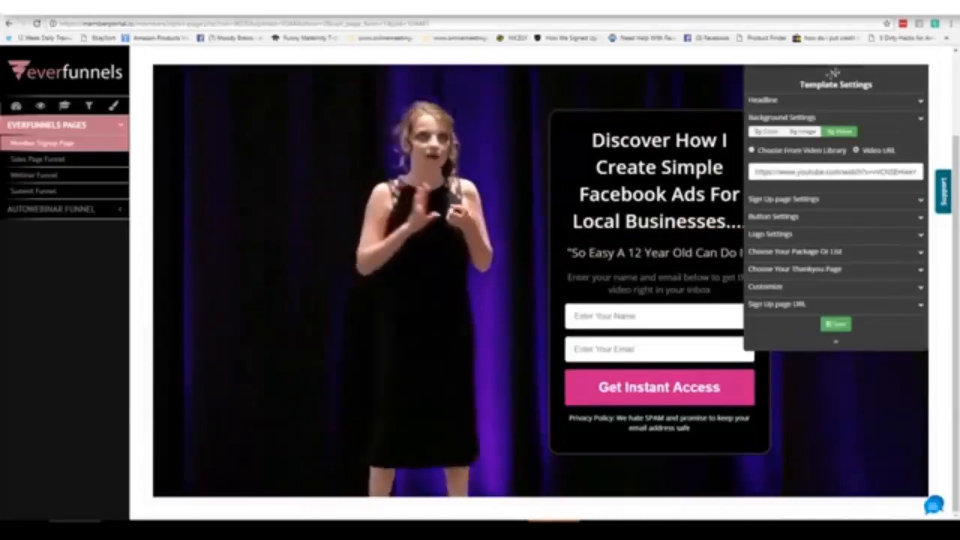
left_click_drag(894, 79, 294, 168)
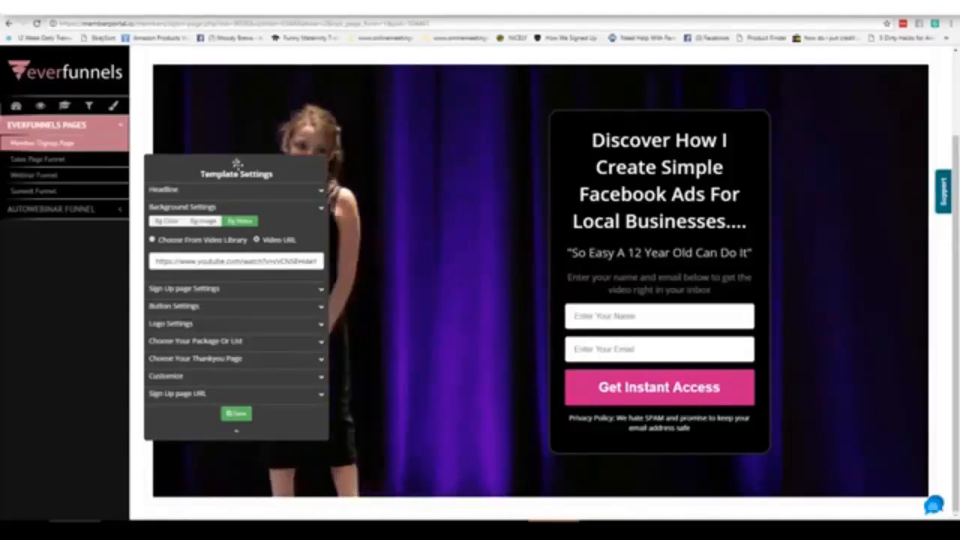
left_click_drag(236, 162, 129, 241)
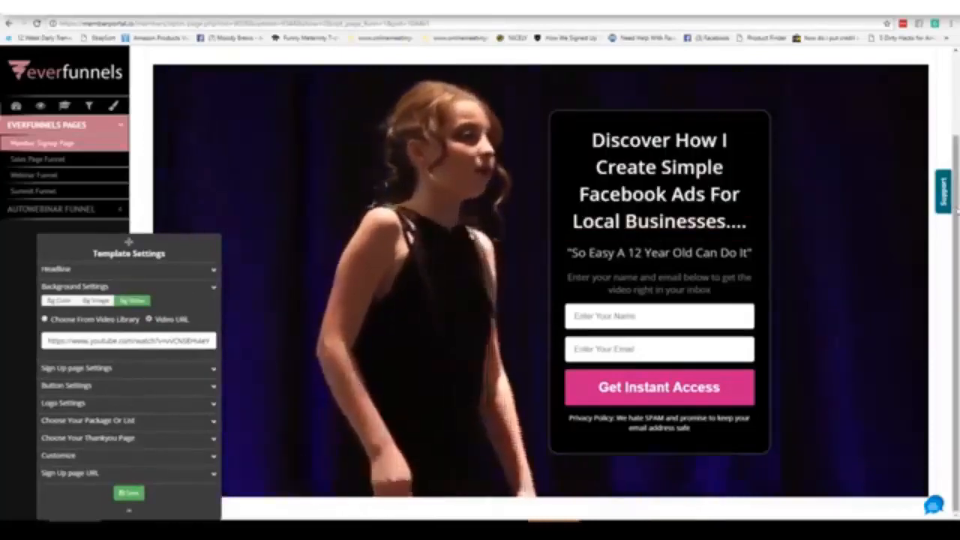
Step: View the thank-you page templates and open the funnel set selection of the Sales Page Funnel
scroll(740, 120, "up", 3)
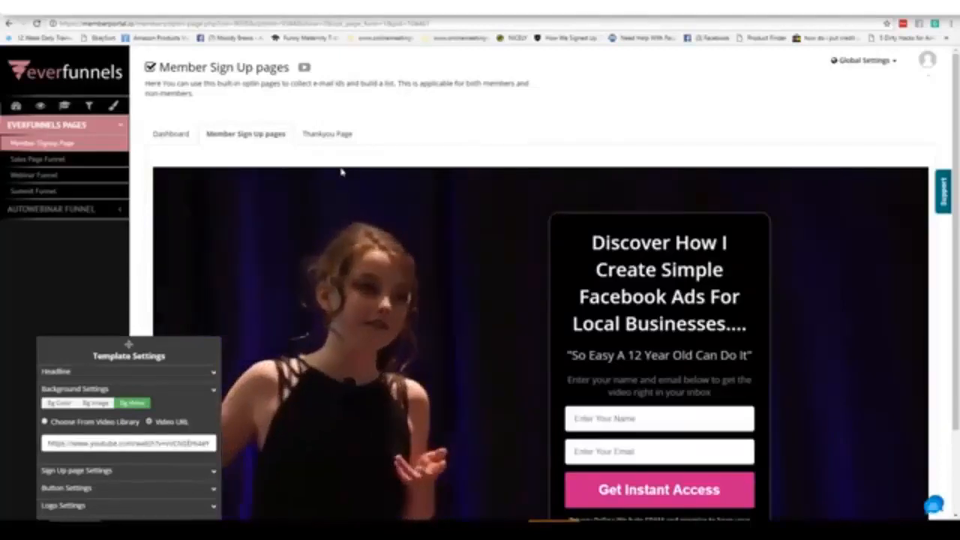
left_click(331, 134)
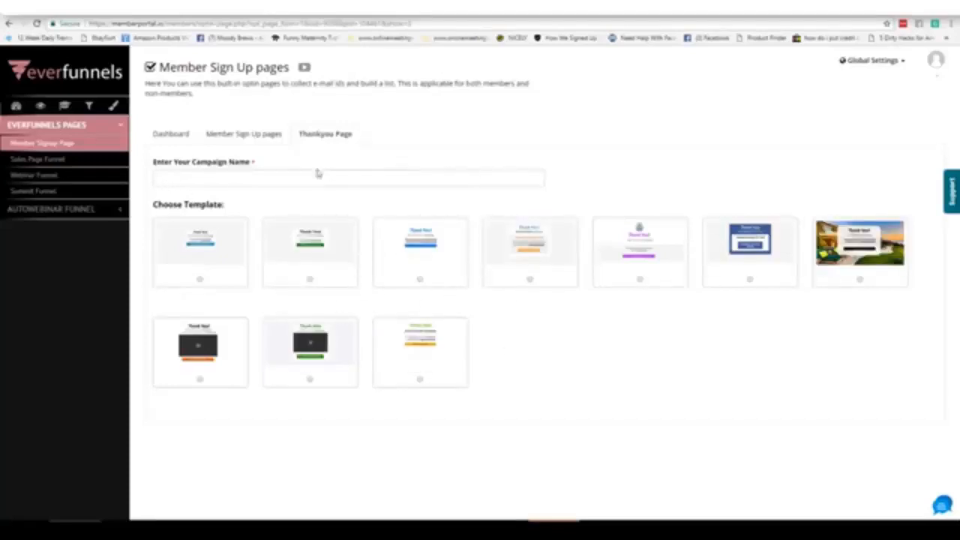
left_click(54, 168)
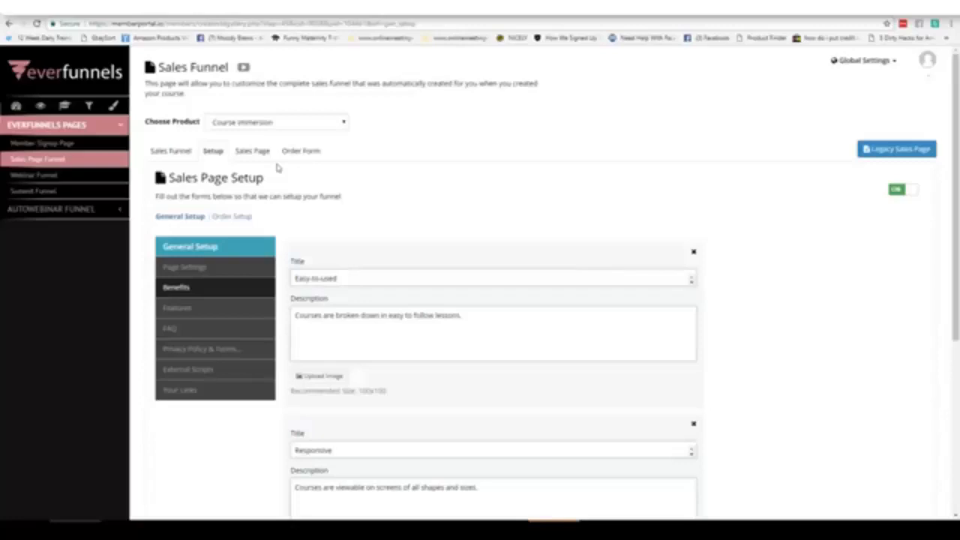
left_click(184, 159)
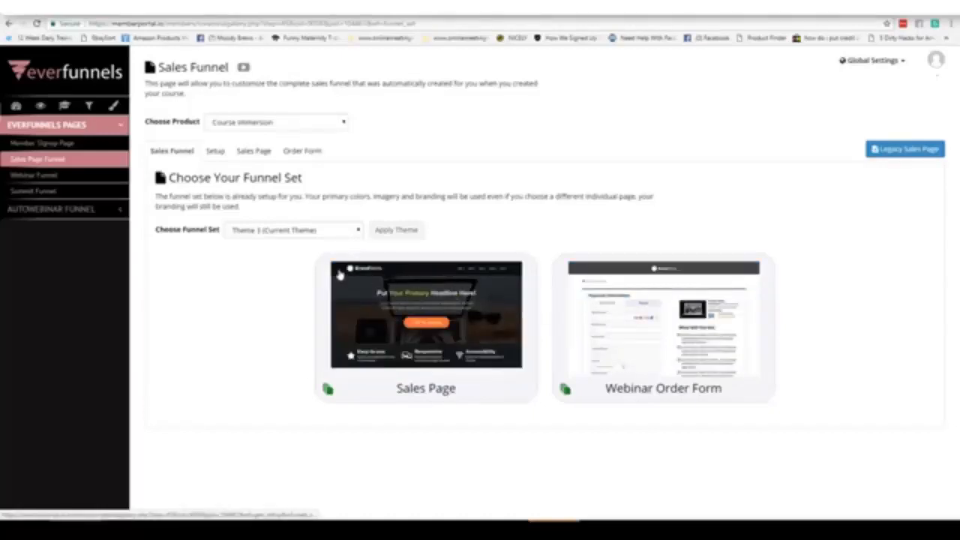
Step: Review the sales page setup for Course Immersion, covering its benefits, features and FAQ sections
left_click(214, 151)
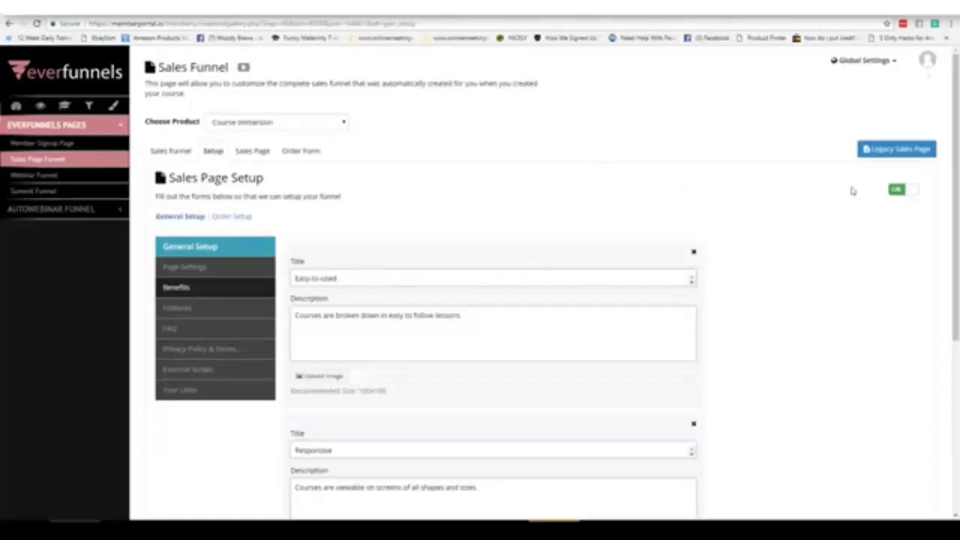
scroll(649, 216, "down", 3)
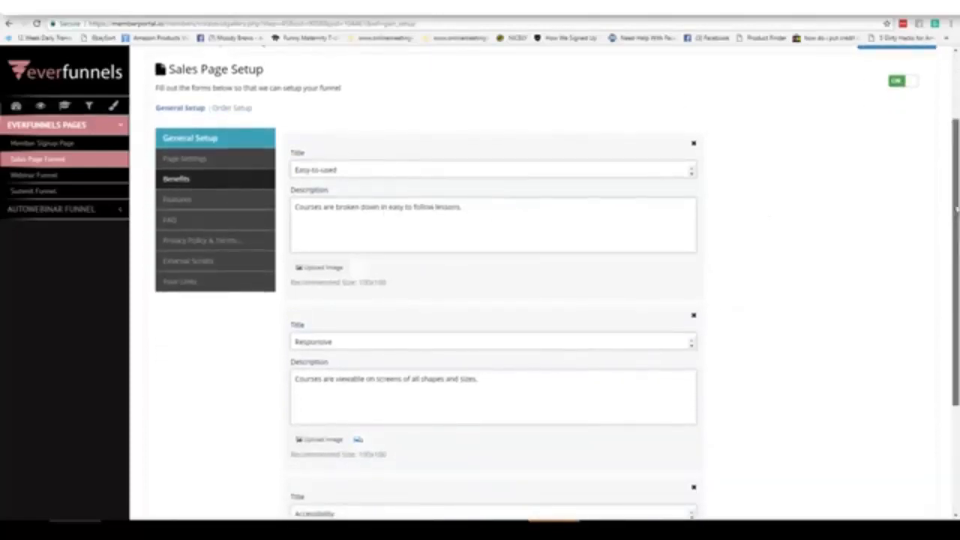
scroll(495, 300, "down", 5)
scroll(495, 300, "up", 6)
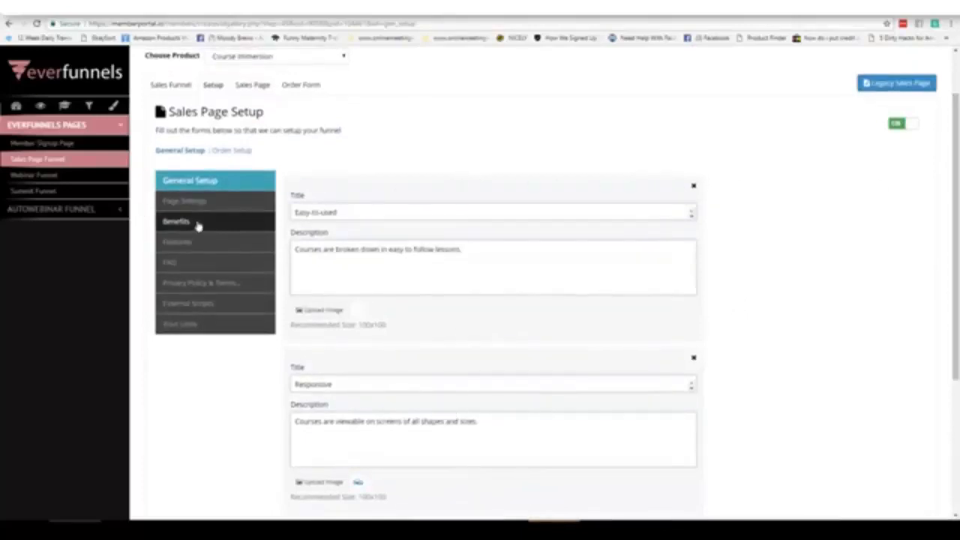
left_click(177, 241)
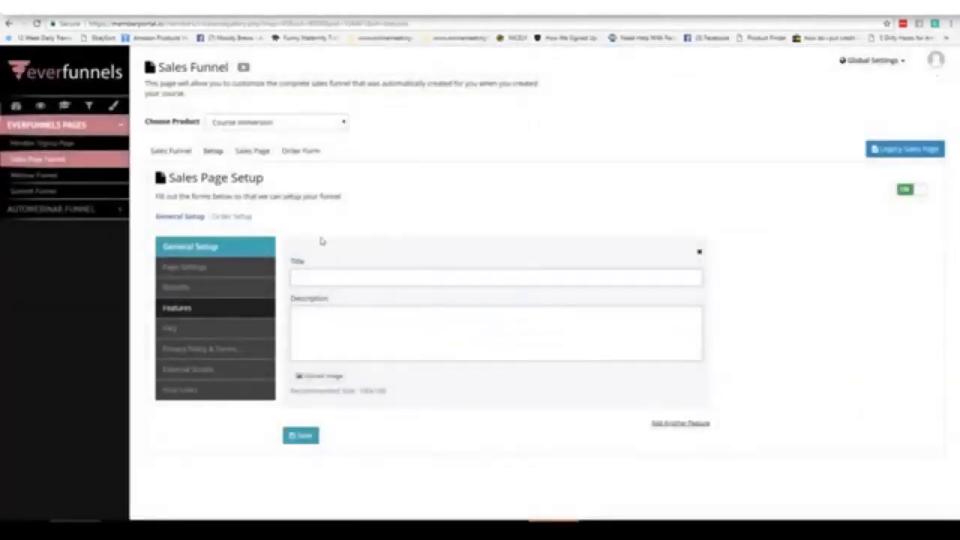
left_click(171, 328)
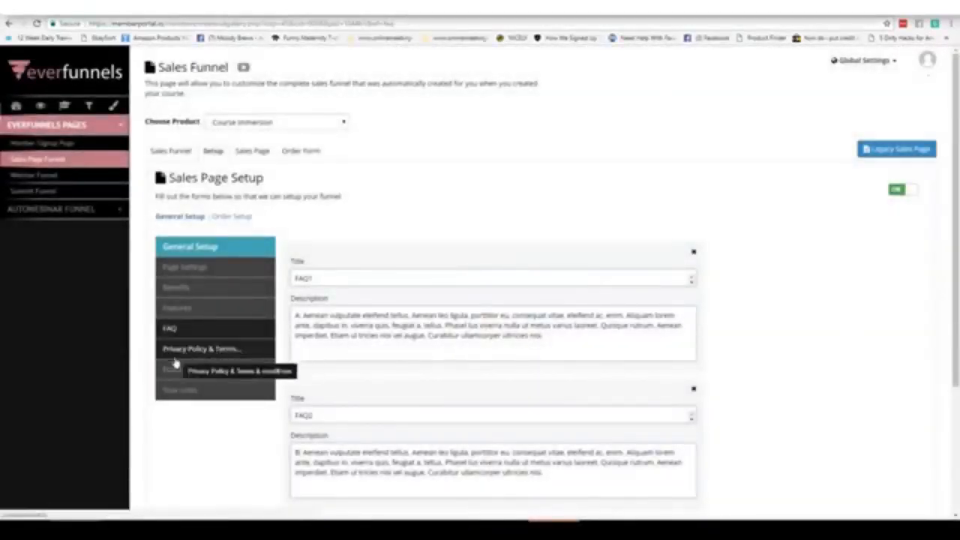
Step: Look through the current theme's sales page in the live editor, from the headline to the curriculum, ratings and testimonials
left_click(254, 151)
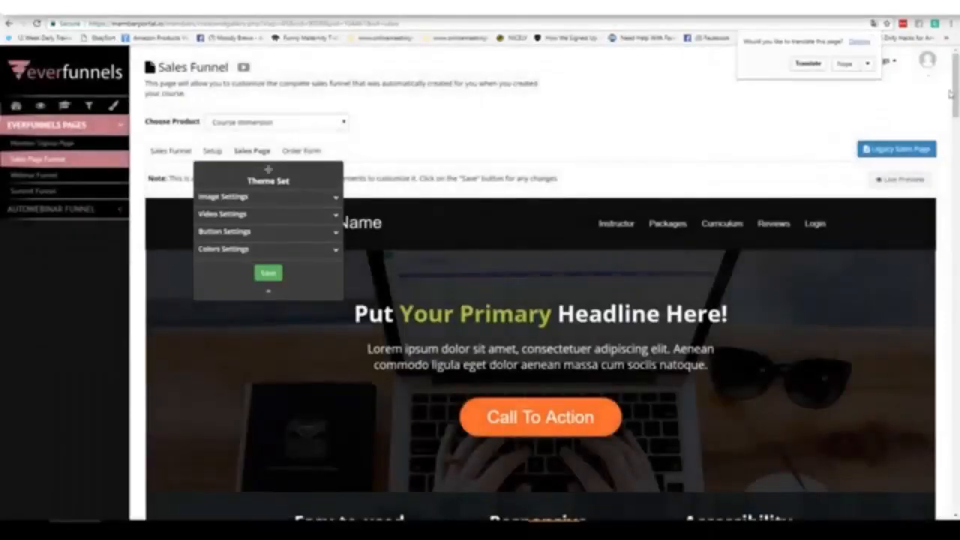
left_click(949, 93)
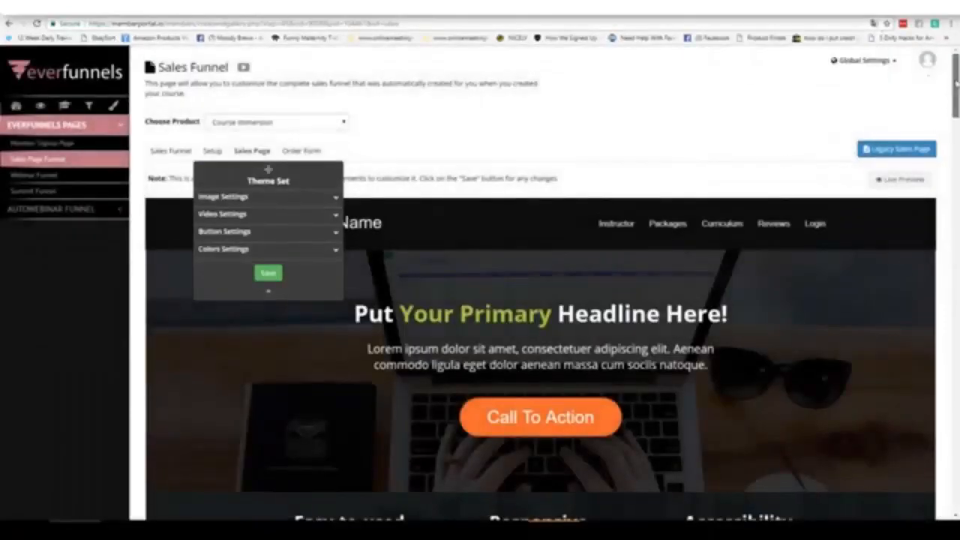
scroll(885, 187, "down", 3)
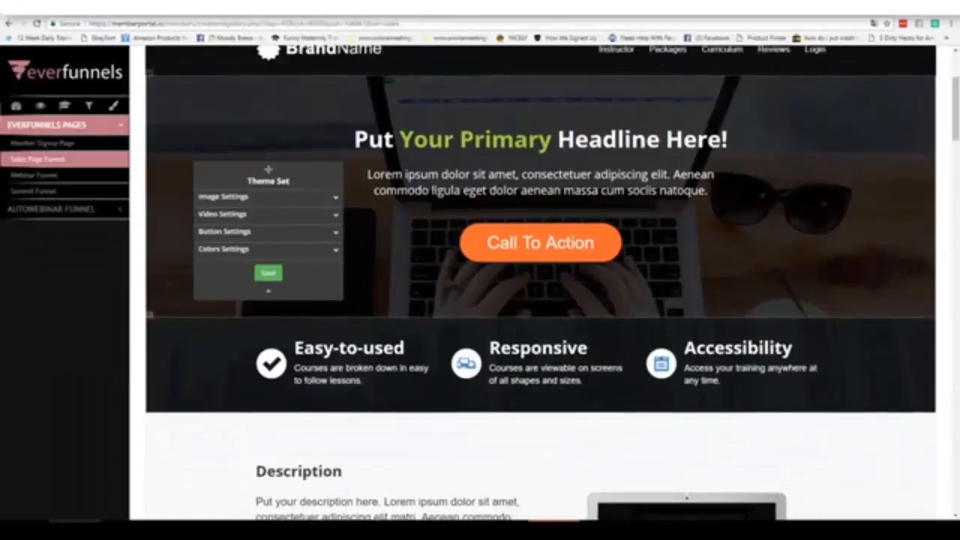
scroll(515, 213, "up", 2)
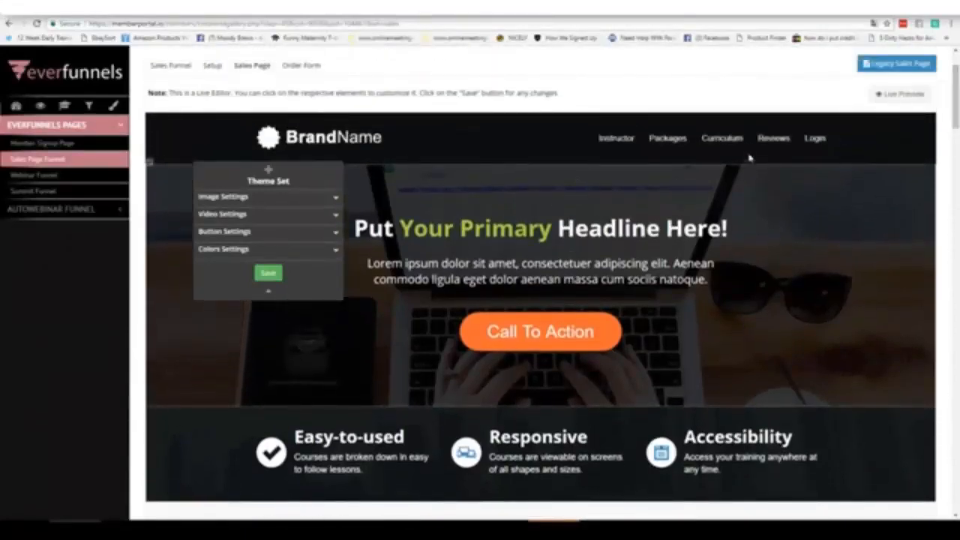
left_click_drag(956, 81, 943, 157)
scroll(943, 158, "down", 1)
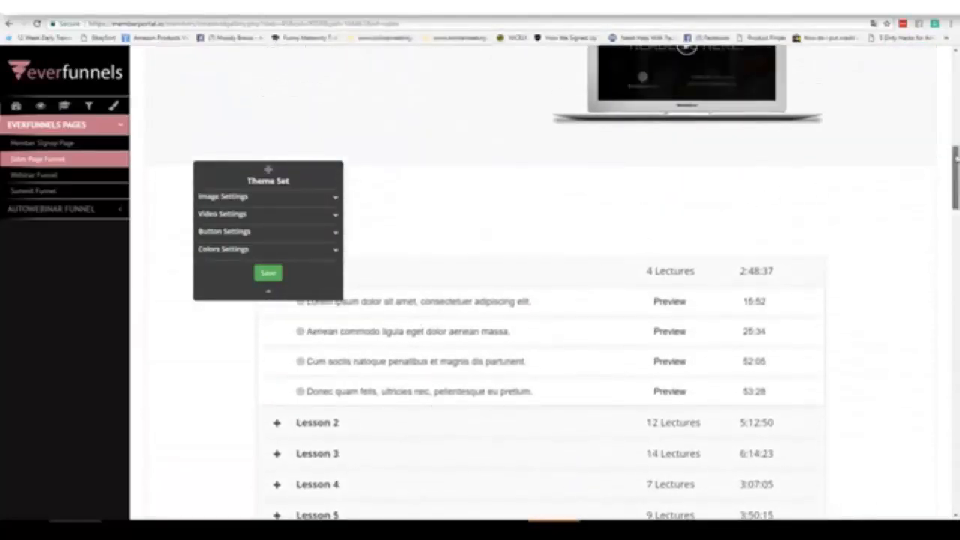
scroll(884, 223, "down", 5)
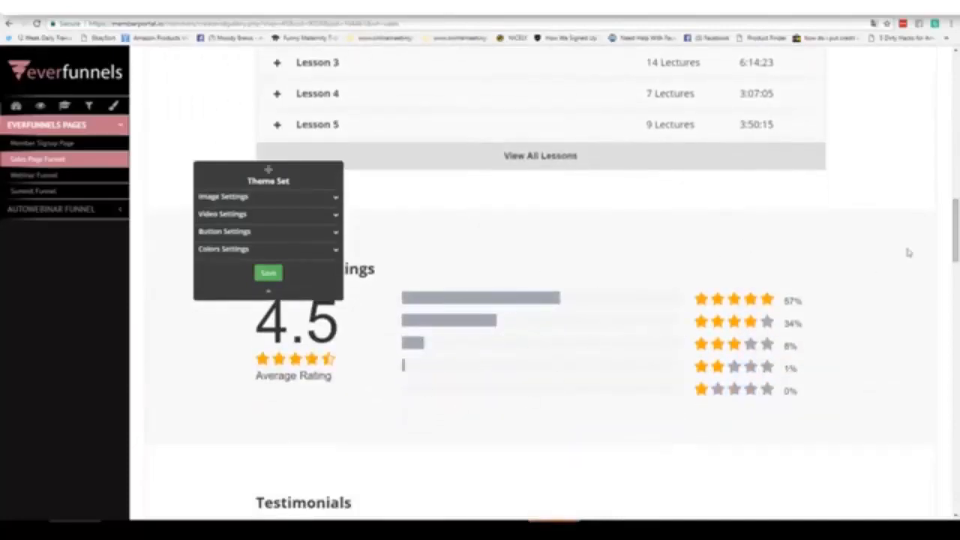
scroll(952, 220, "down", 3)
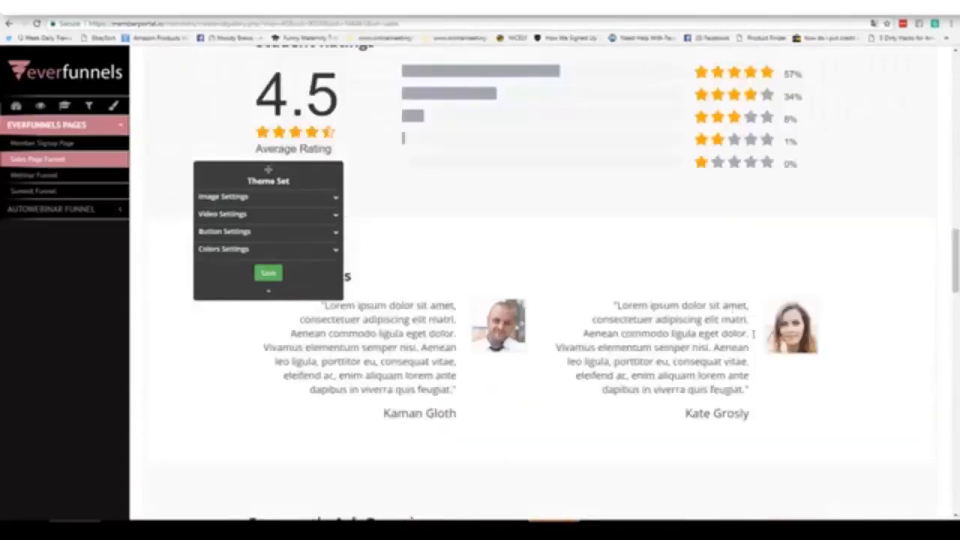
scroll(956, 255, "down", 1)
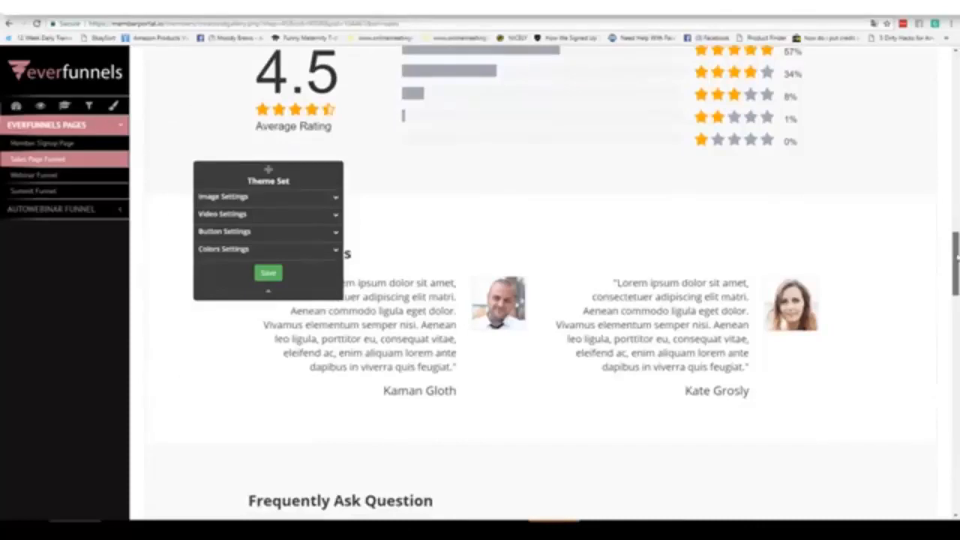
left_click_drag(956, 255, 922, 55)
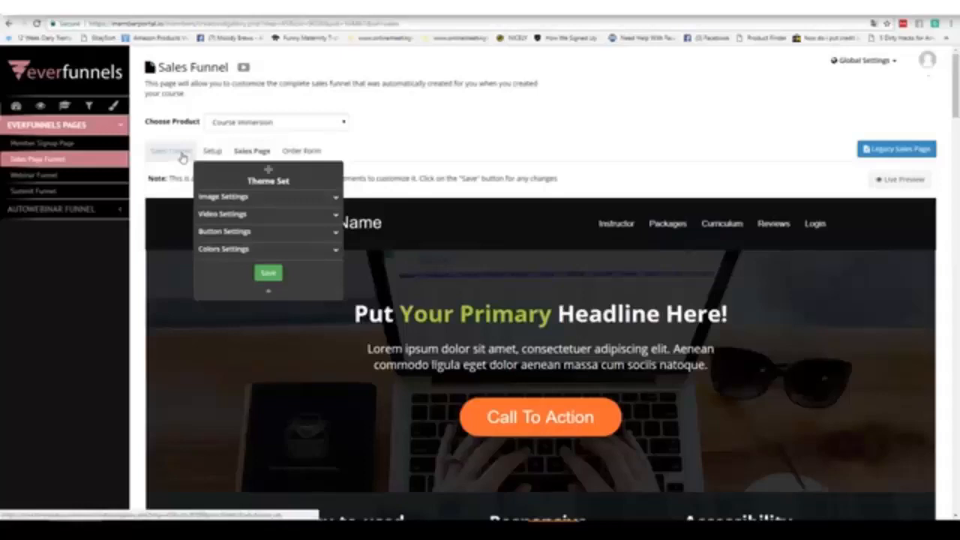
Step: Switch the sales funnel to the blue theme and review its sales page through to the promotional offer
left_click(266, 153)
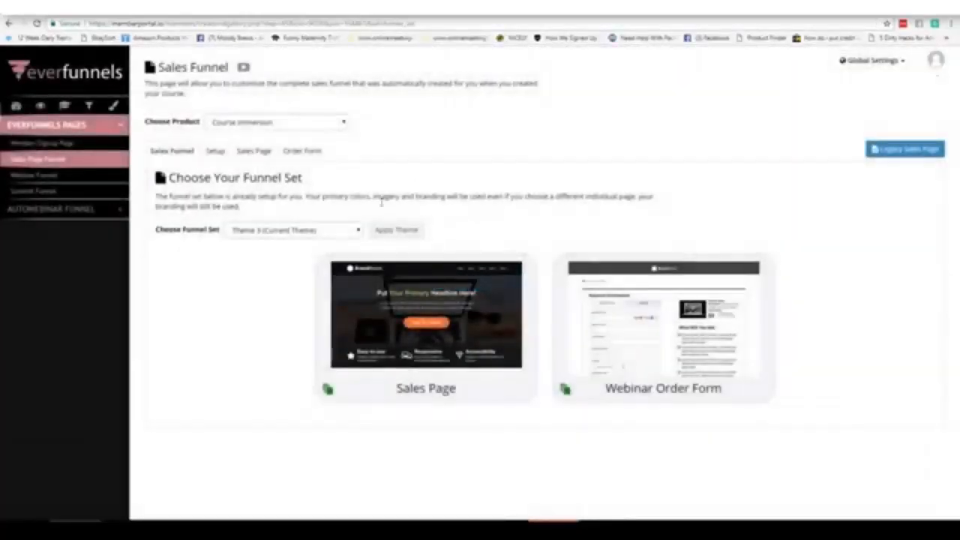
left_click(257, 153)
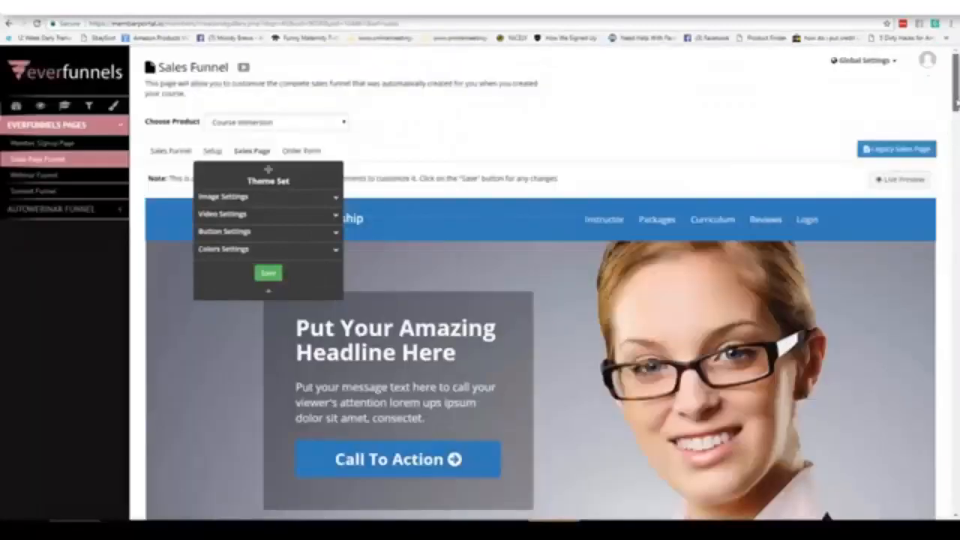
scroll(540, 285, "down", 8)
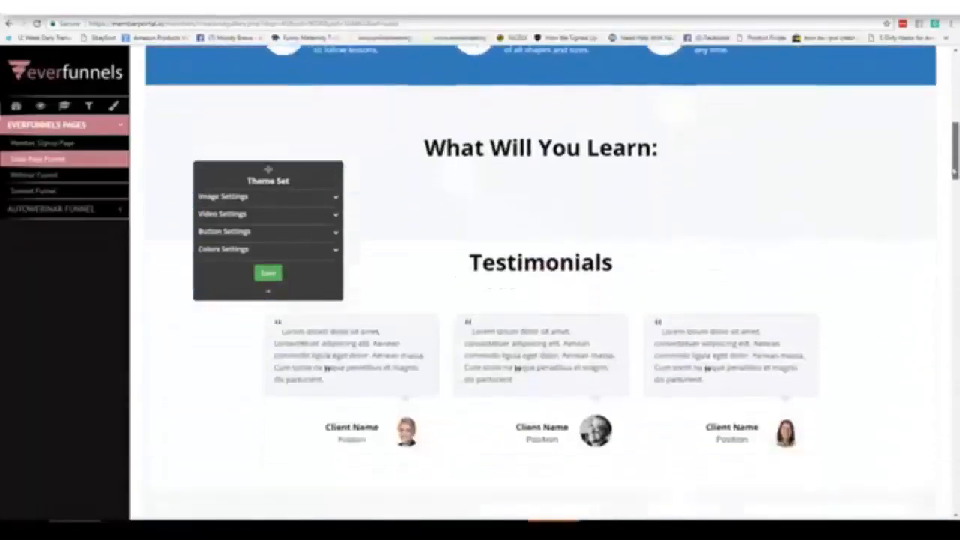
scroll(540, 285, "down", 10)
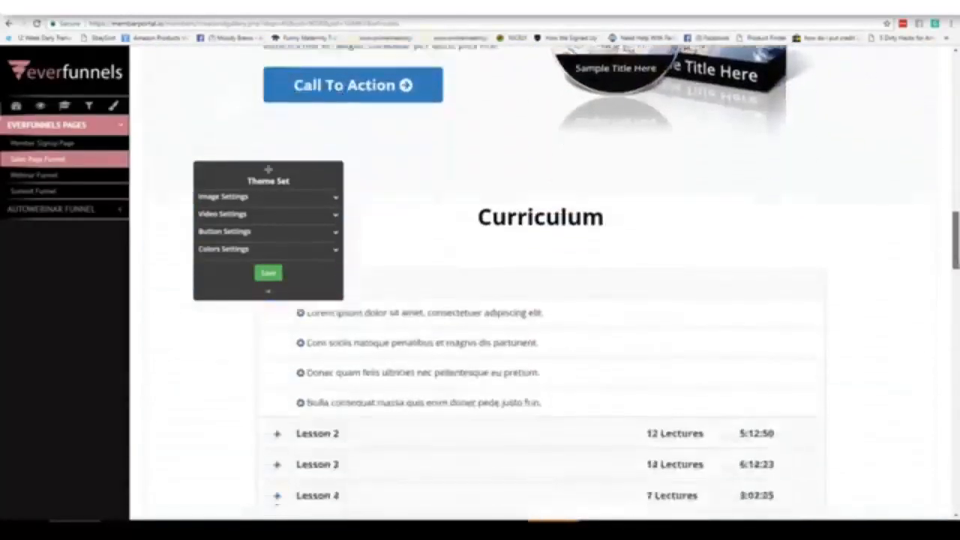
scroll(540, 285, "down", 10)
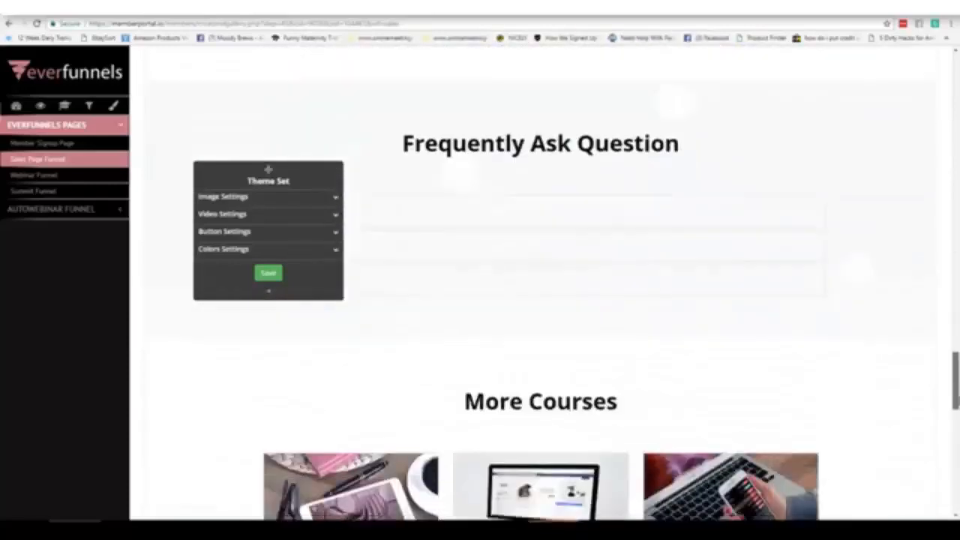
scroll(540, 285, "down", 10)
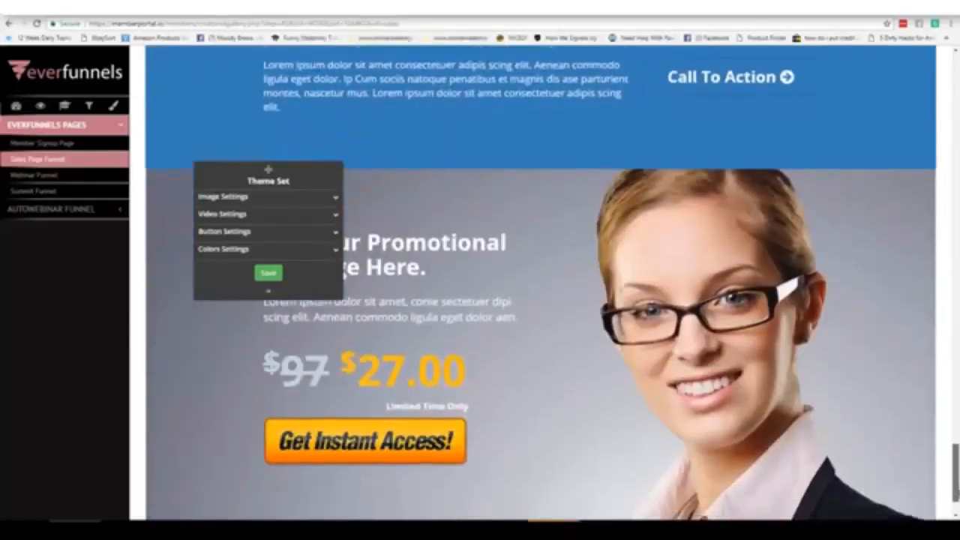
scroll(735, 417, "down", 2)
left_click_drag(956, 484, 956, 89)
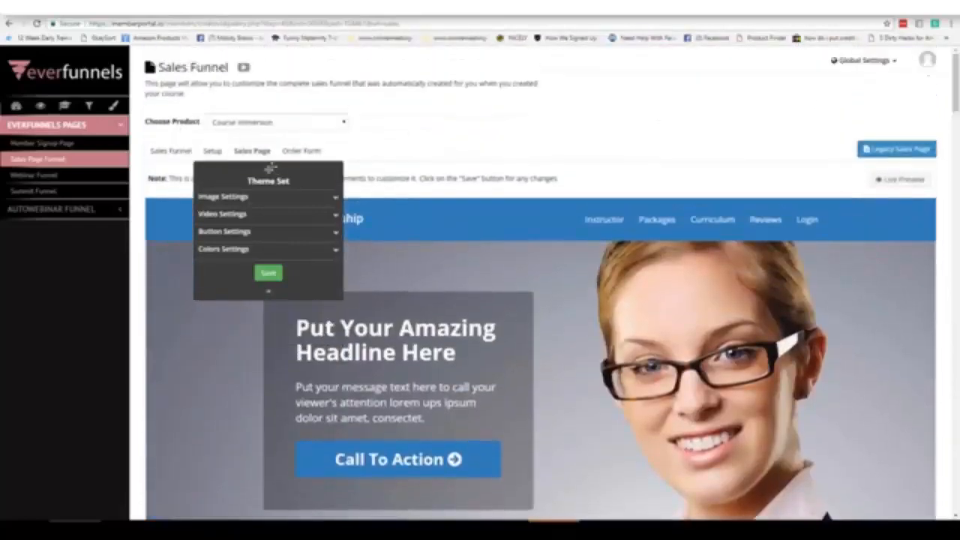
Step: Move the Theme Set panel off the sales page's brand name and open the Webinar Funnel
left_click_drag(269, 170, 217, 180)
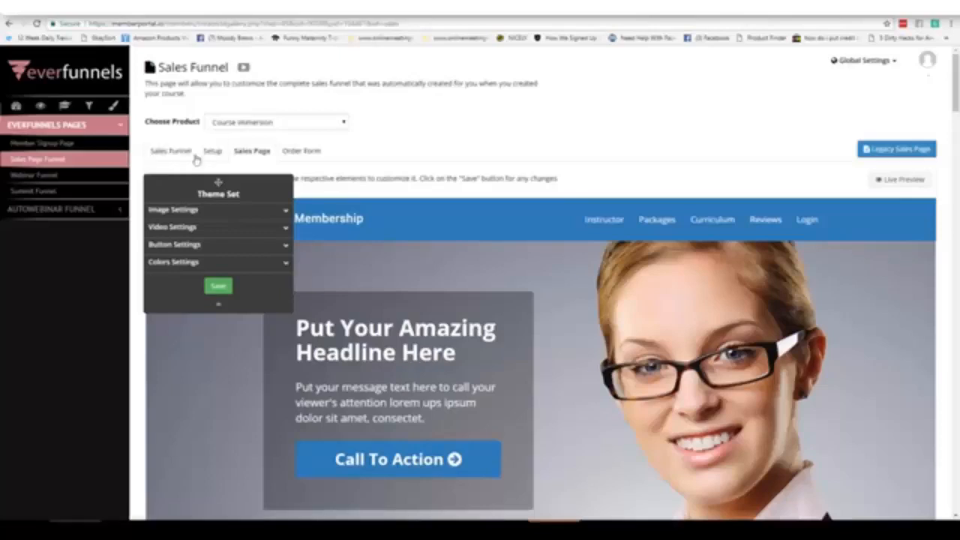
left_click(36, 183)
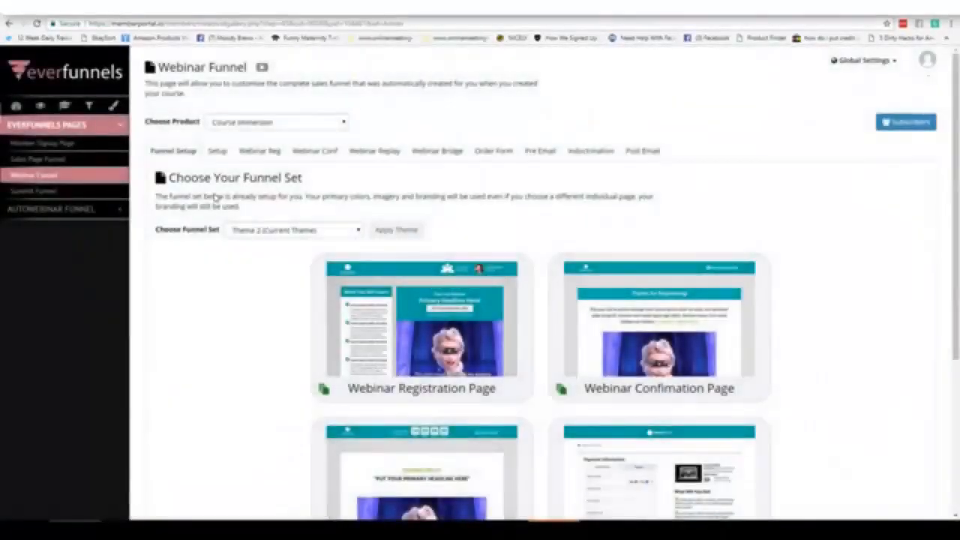
Step: Preview alternative webinar funnel sets, ending with Theme 1, and look over its registration, confirmation, replay, order form and bridge pages
left_click(357, 230)
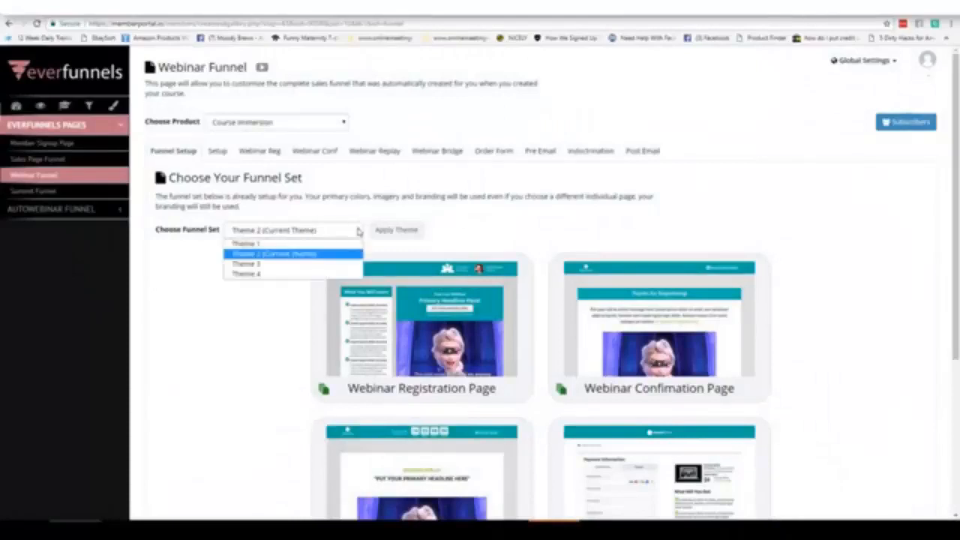
left_click(325, 264)
left_click(337, 270)
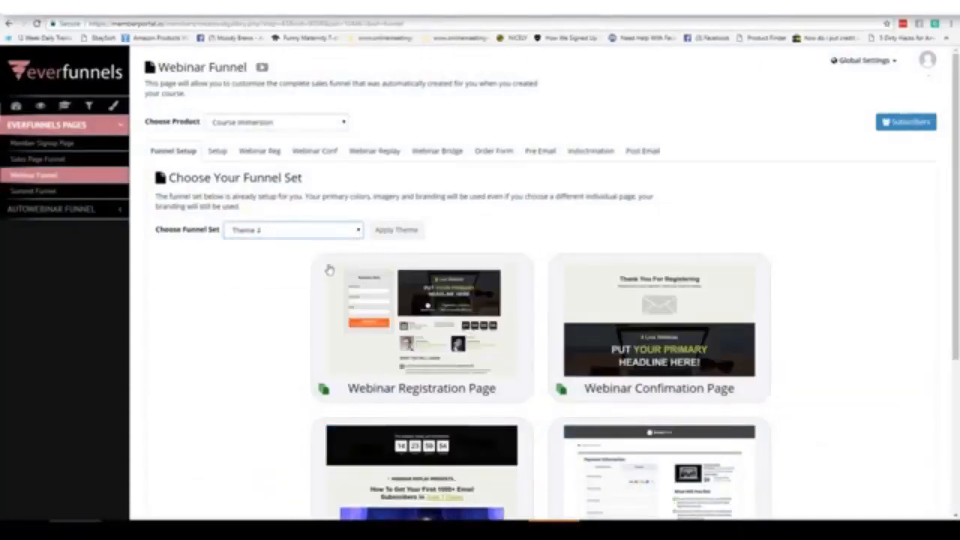
left_click(358, 230)
left_click(359, 243)
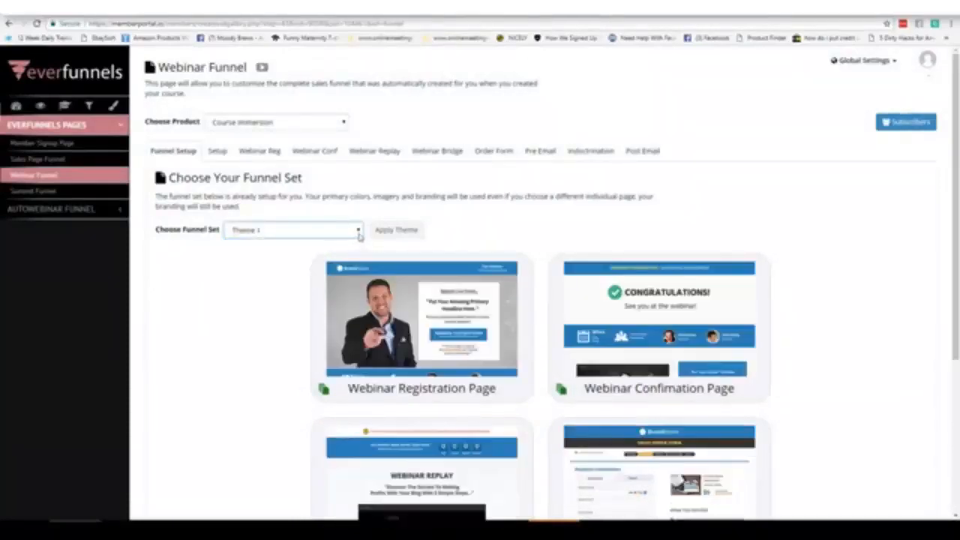
scroll(445, 207, "down", 2)
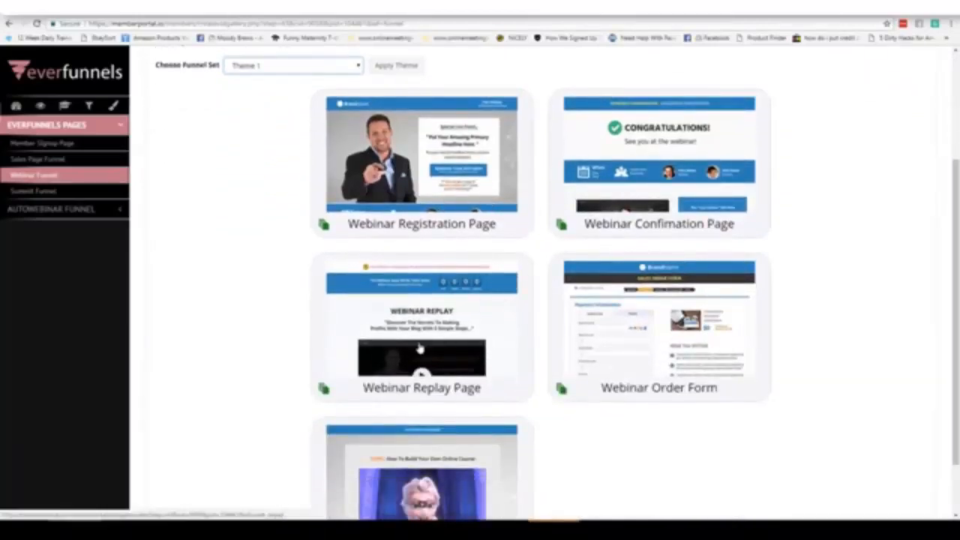
scroll(509, 373, "down", 1)
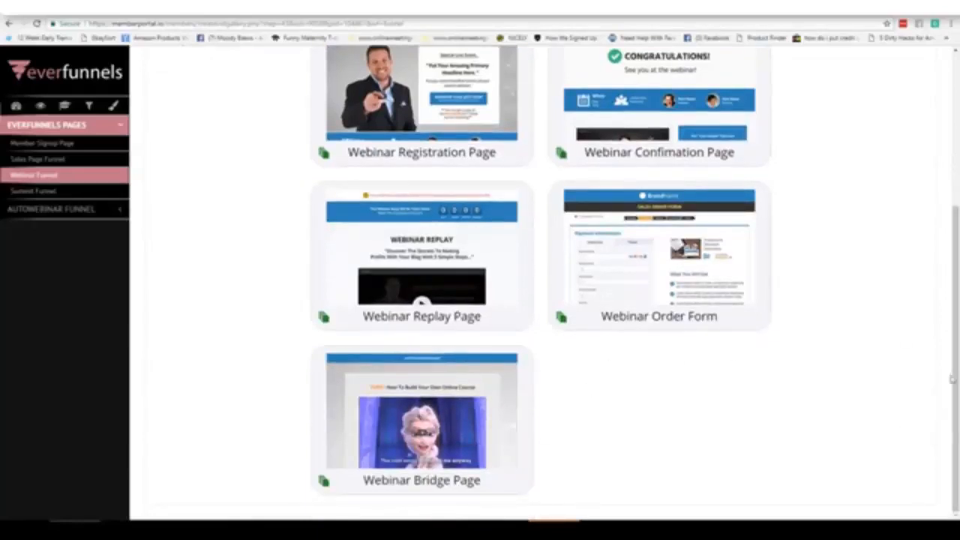
left_click_drag(955, 378, 956, 162)
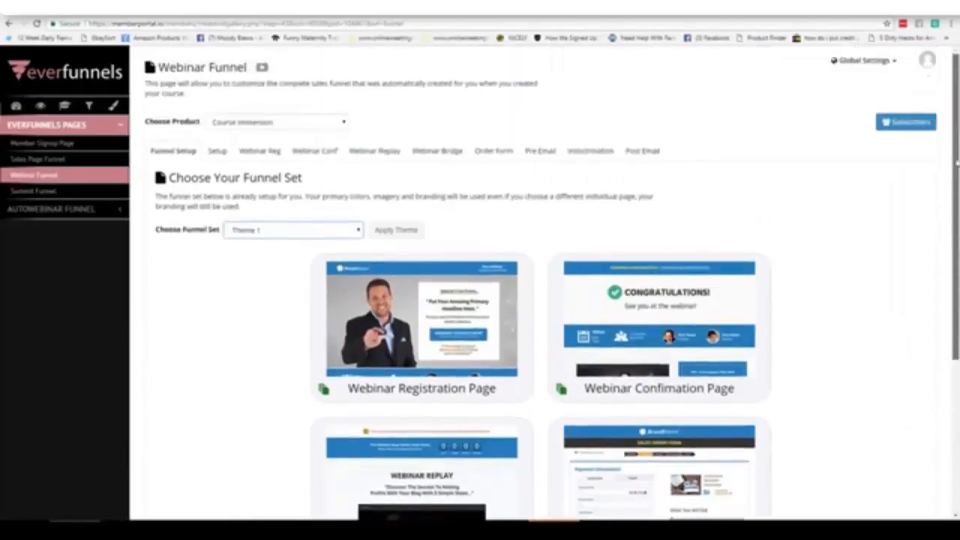
Step: Review the live webinar's general setup, including the pre email sequence list, webinar details, benefits, host and secrets sections
left_click(213, 154)
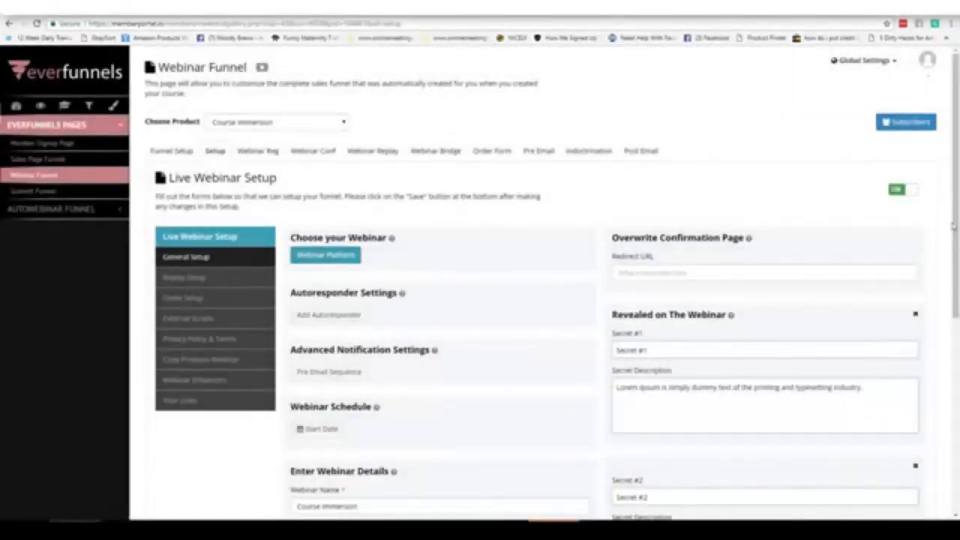
scroll(953, 223, "down", 2)
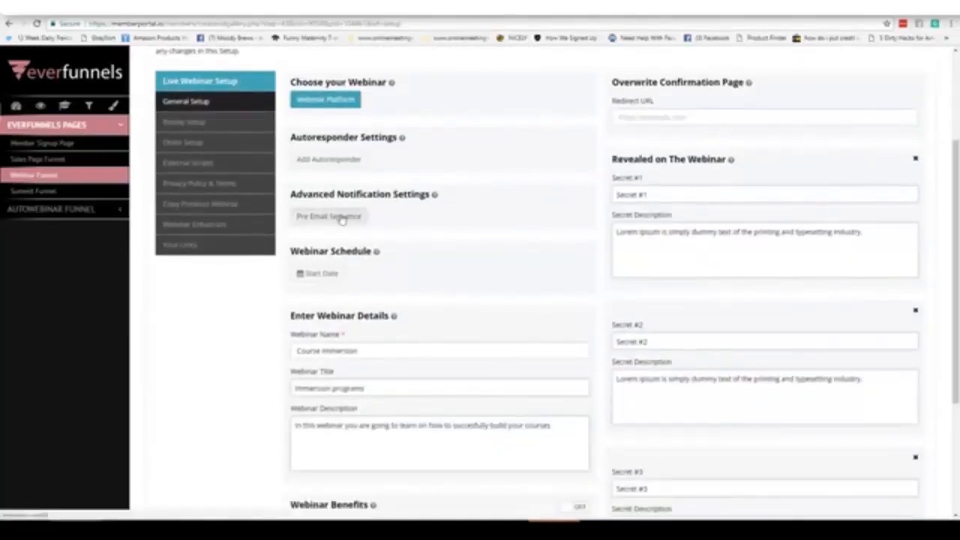
left_click(330, 216)
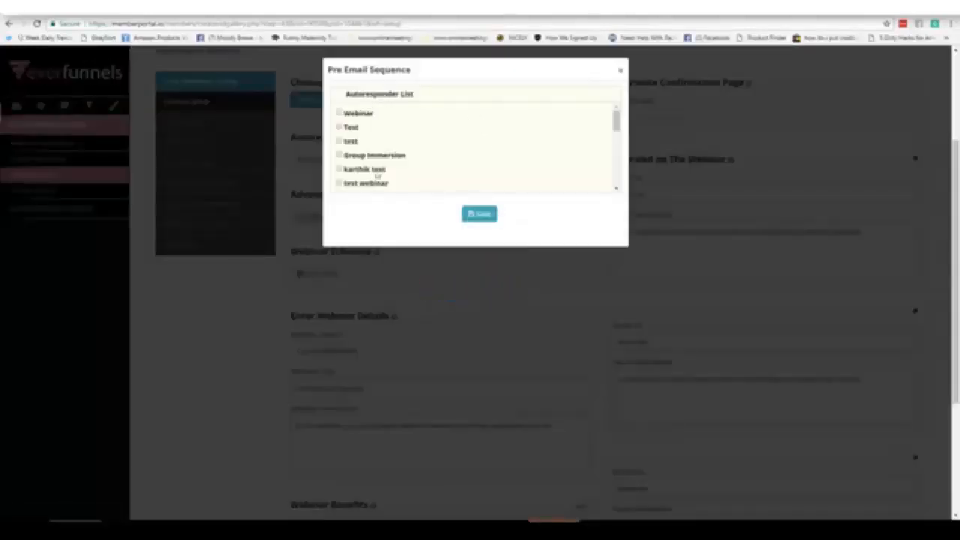
left_click(618, 72)
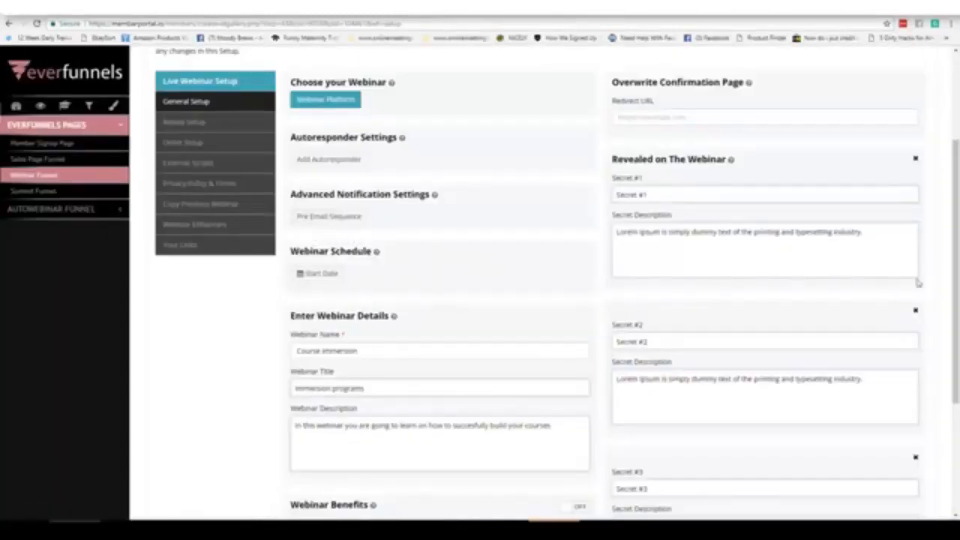
left_click_drag(956, 275, 955, 336)
scroll(604, 282, "down", 1)
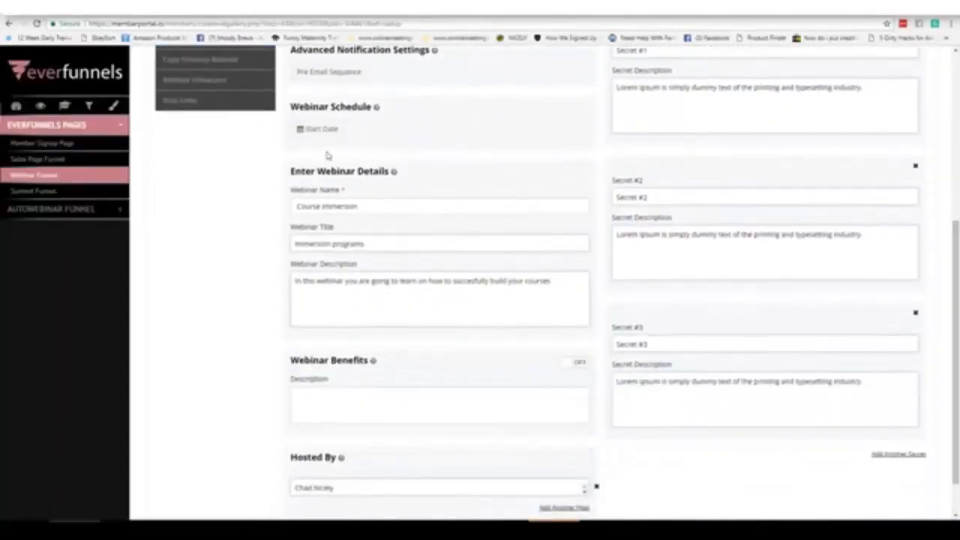
left_click(361, 411)
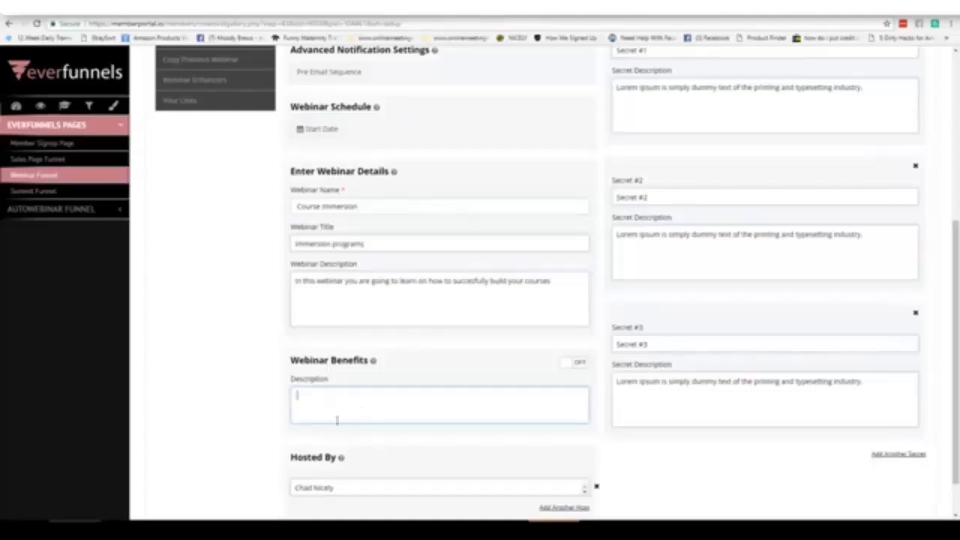
scroll(806, 390, "down", 1)
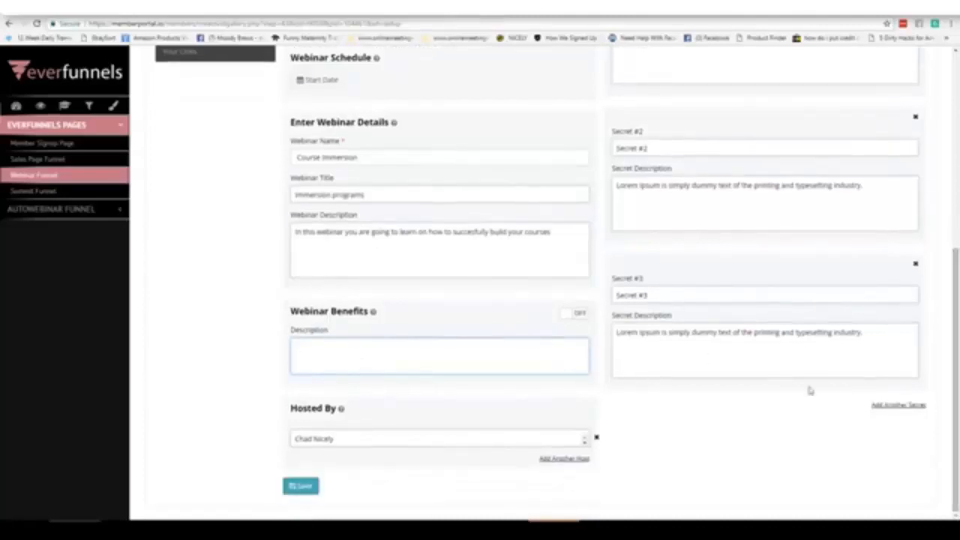
scroll(703, 358, "up", 5)
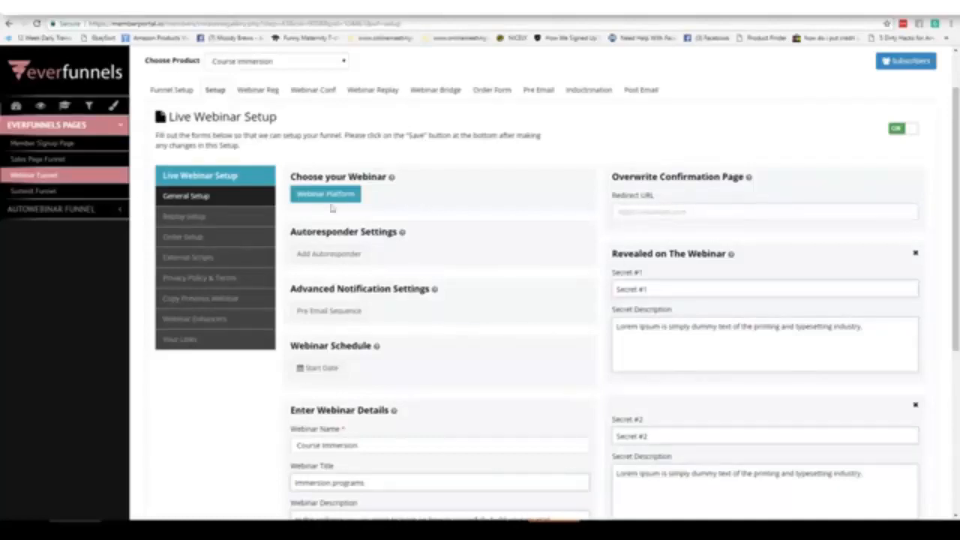
Step: Review the webinar's order setup, including the package choices, order page description and the Here's What You'll Get items
left_click(191, 236)
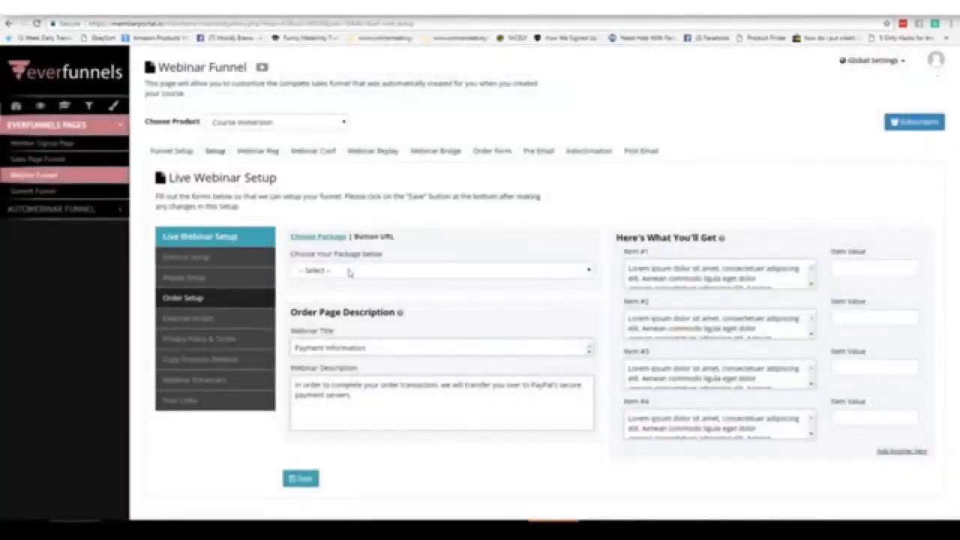
left_click(334, 271)
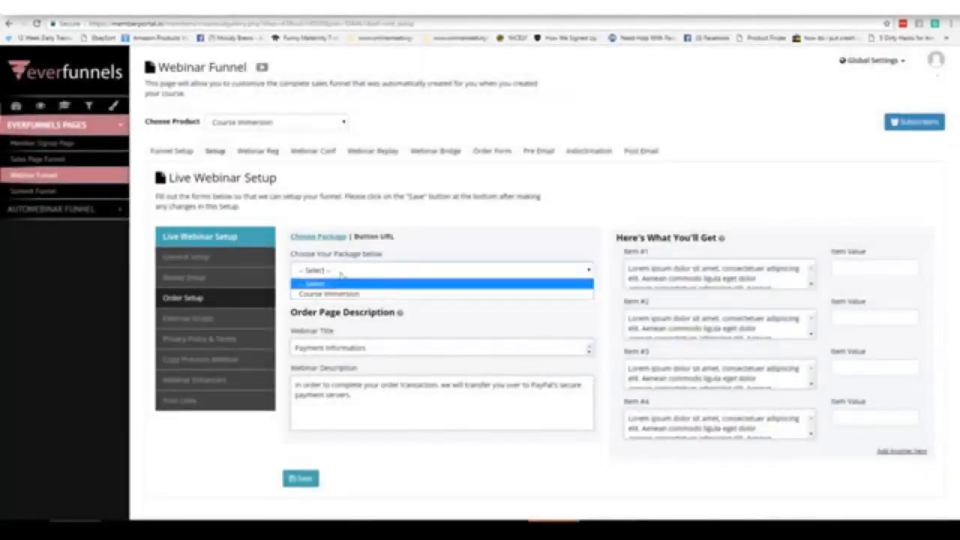
left_click(323, 269)
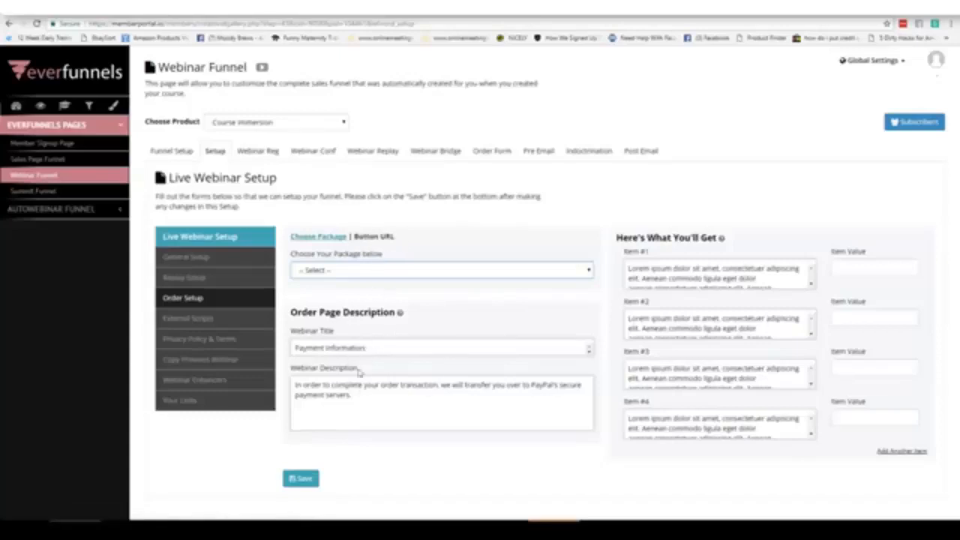
left_click_drag(654, 269, 656, 279)
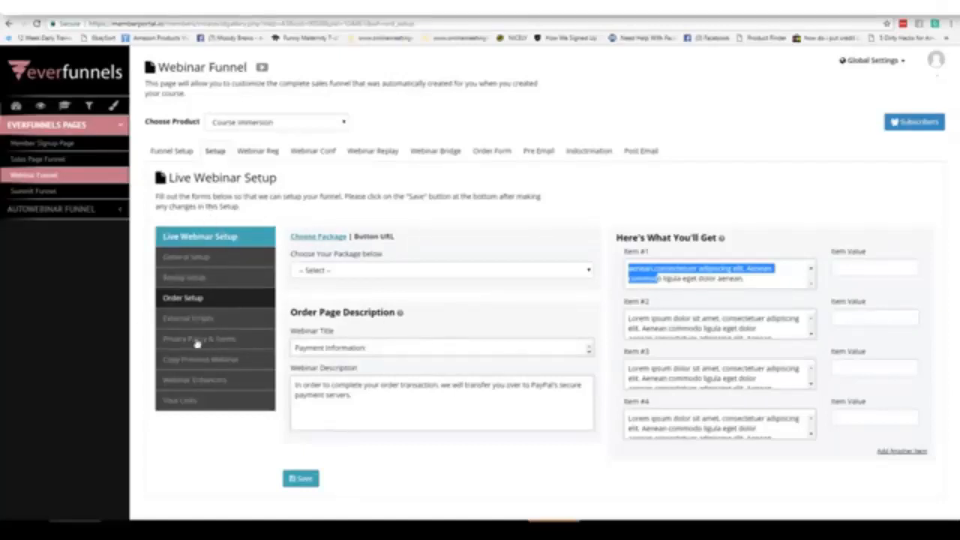
Step: Look through the webinar registration page in the live editor, from the header to the footer
left_click(257, 150)
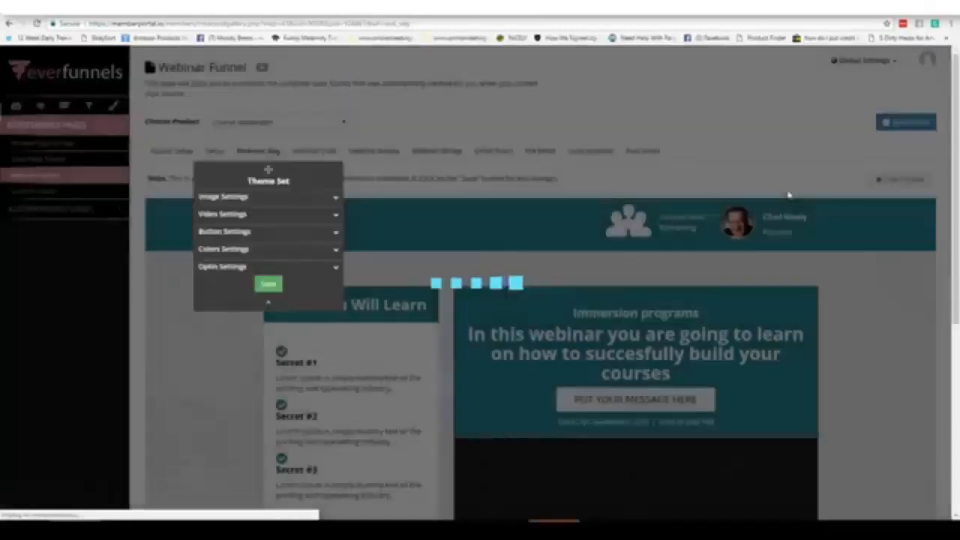
scroll(935, 232, "down", 3)
scroll(936, 232, "down", 2)
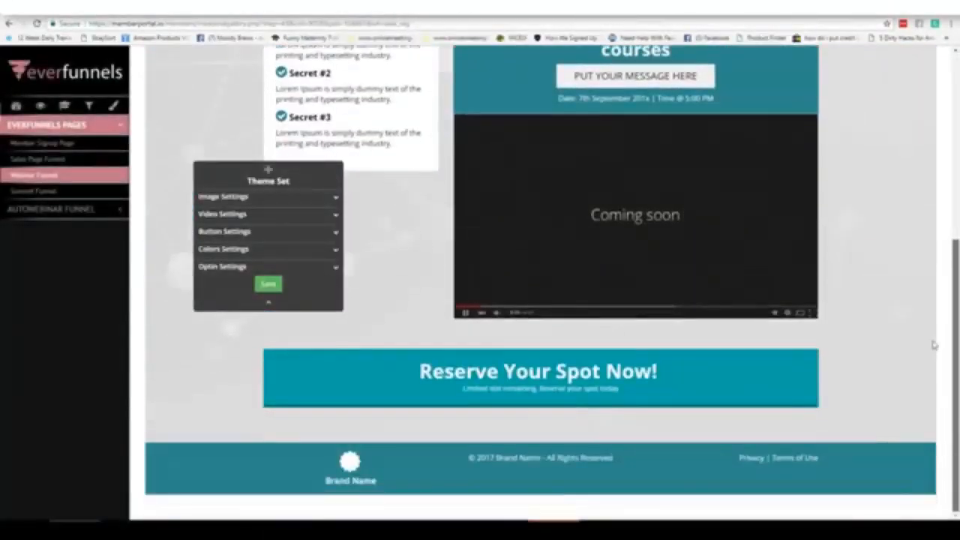
scroll(936, 300, "up", 5)
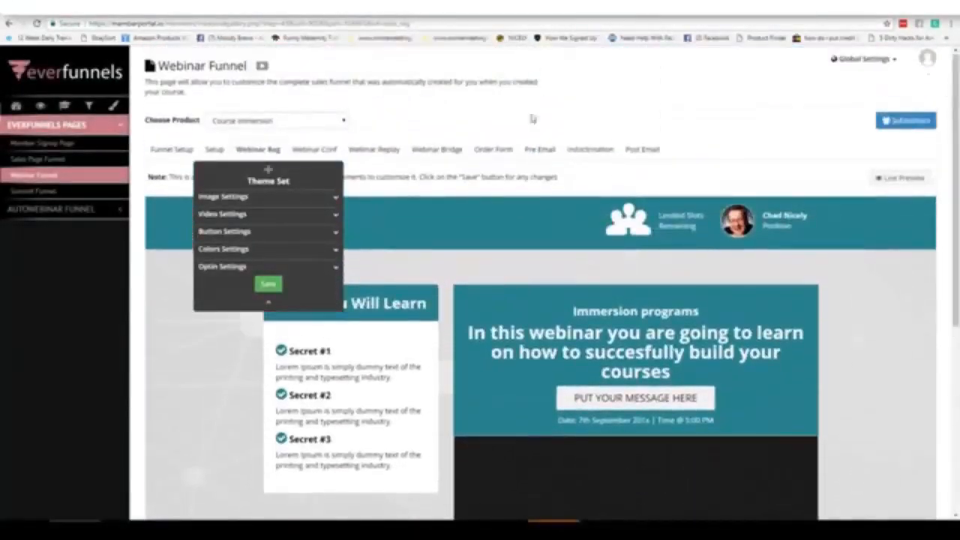
Step: View the webinar confirmation page and look through the webinar replay page down to its host section and footer
left_click(312, 149)
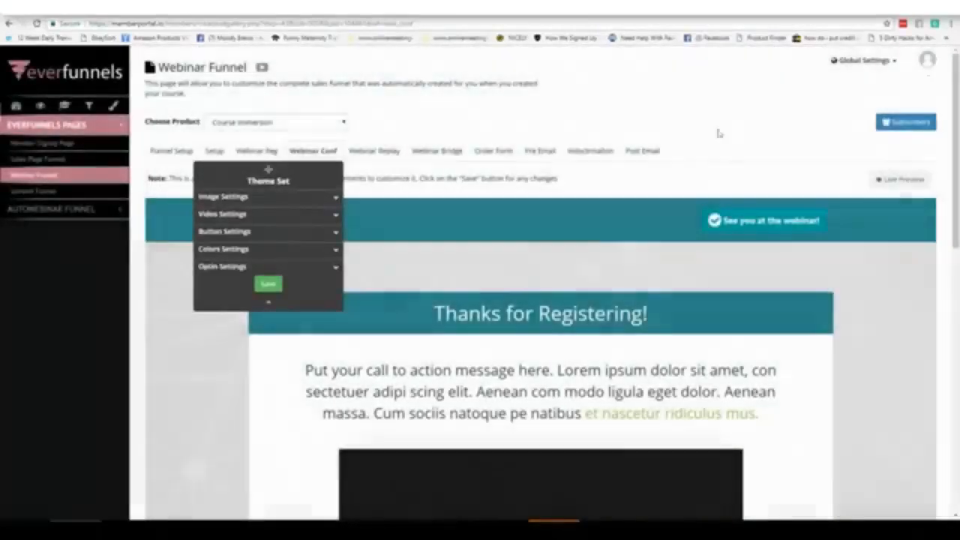
left_click(373, 153)
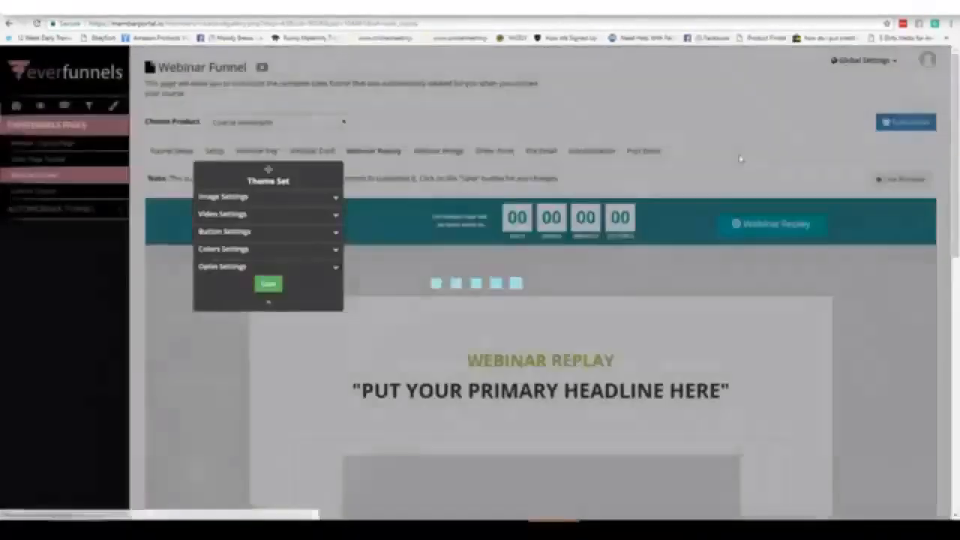
scroll(943, 261, "down", 4)
scroll(943, 260, "down", 4)
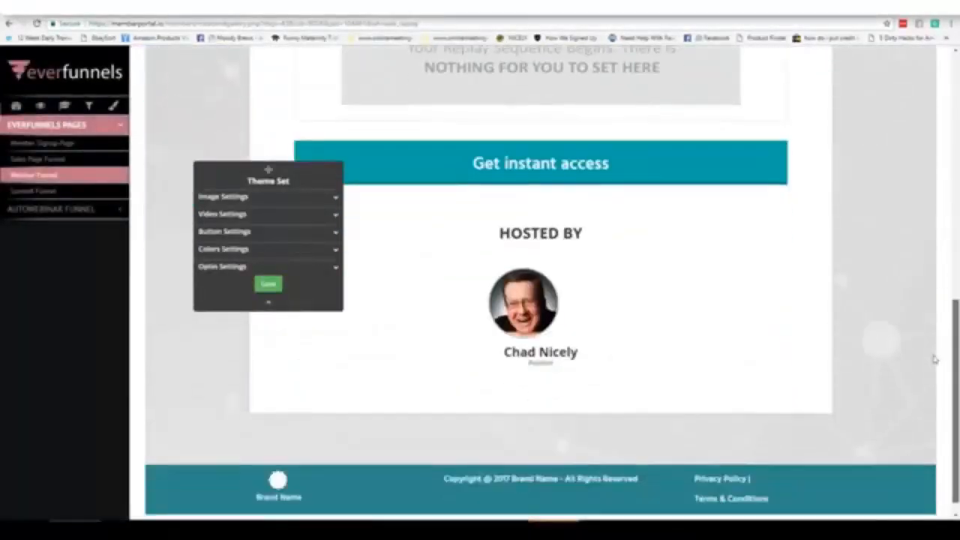
scroll(863, 195, "up", 8)
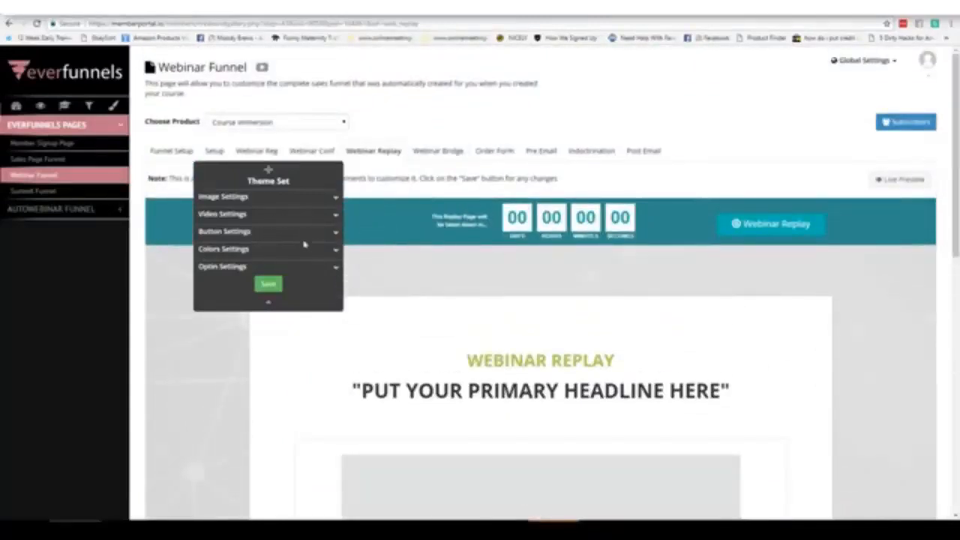
Step: Try a brighter teal as the webinar replay page's primary color
left_click(336, 249)
left_click(308, 267)
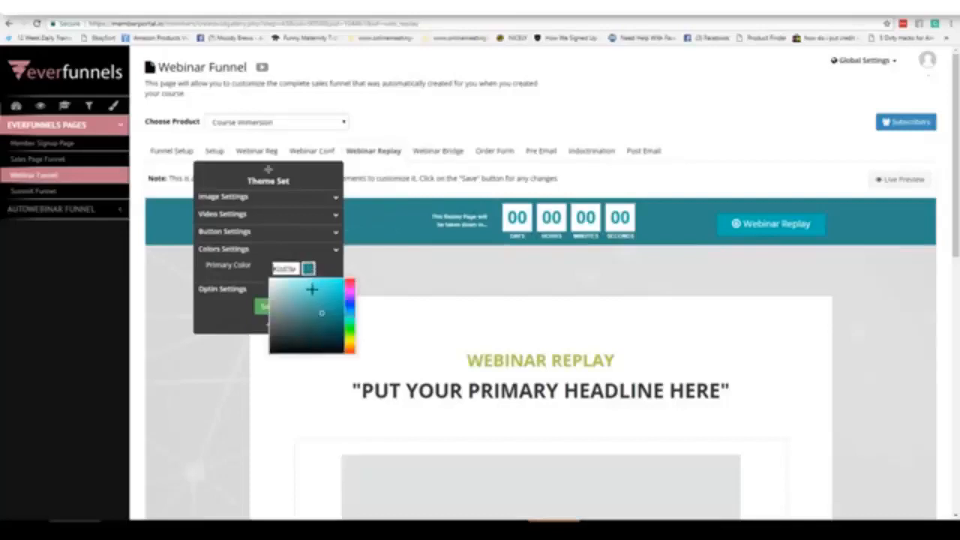
left_click_drag(323, 288, 327, 309)
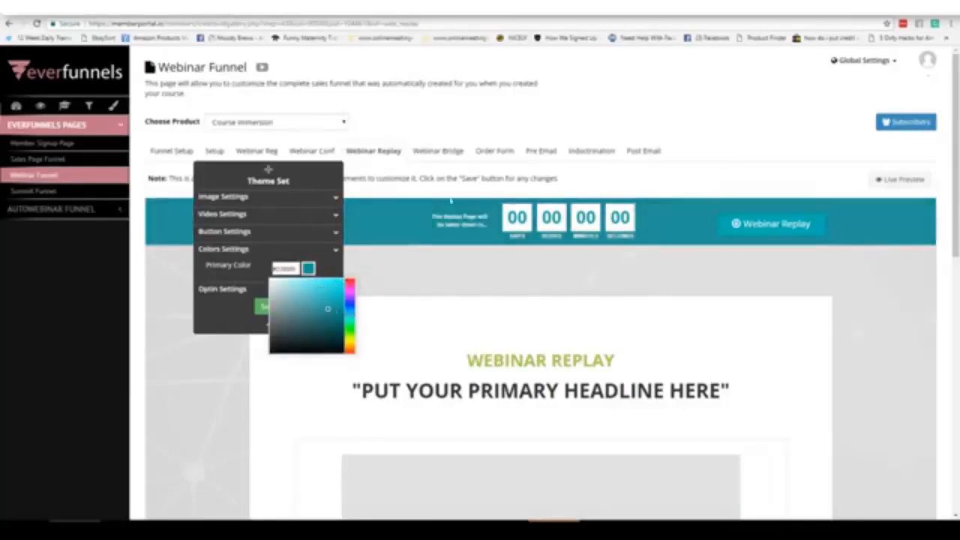
Step: Look through the webinar bridge page, from its primary headline and video to the lower part of the page
left_click(445, 152)
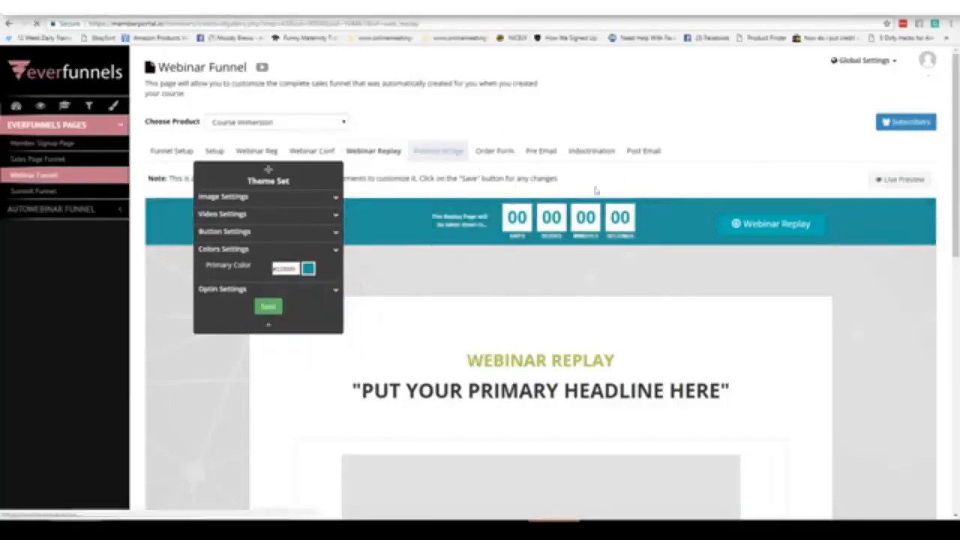
scroll(941, 315, "down", 4)
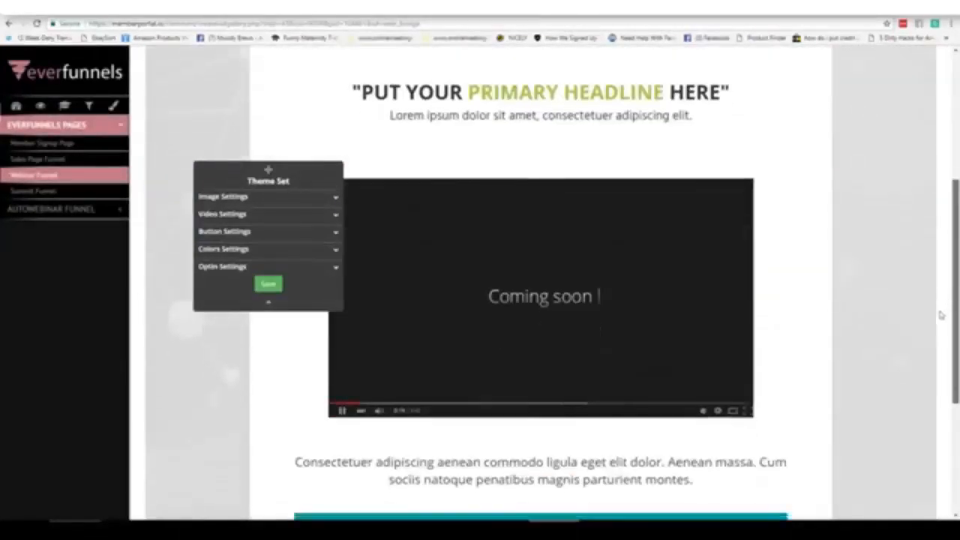
scroll(941, 315, "down", 3)
scroll(417, 231, "up", 8)
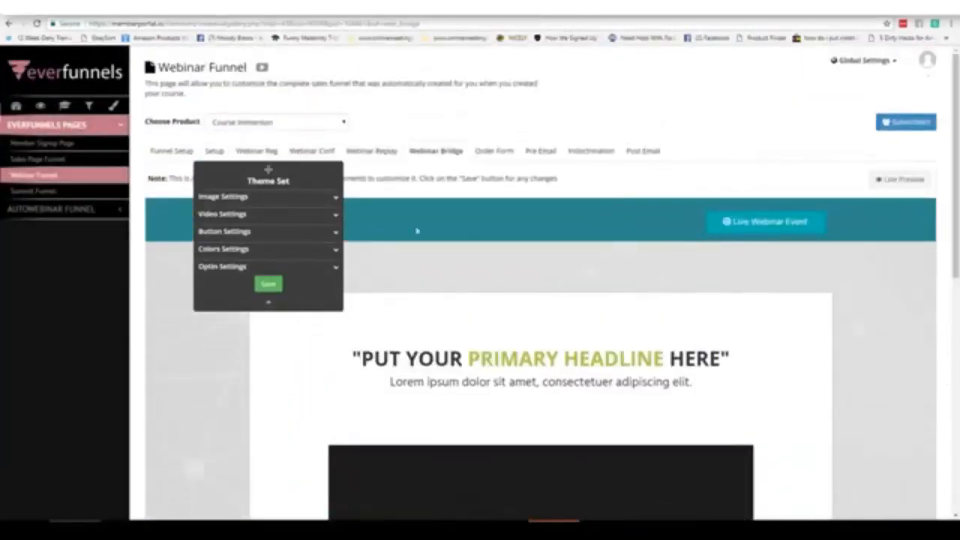
Step: Apply Theme 1 as the funnel set for the Course Immersion webinar funnel
left_click(174, 153)
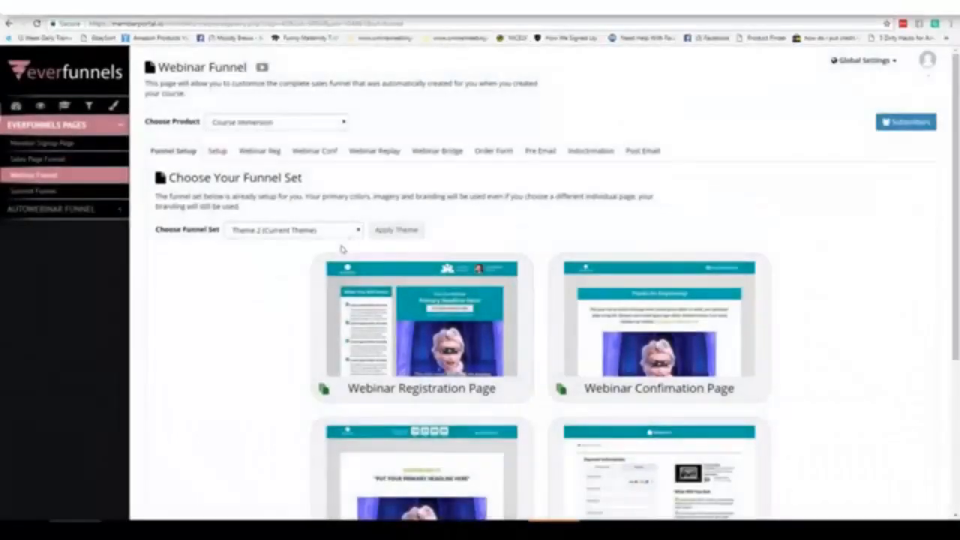
left_click(357, 232)
left_click(277, 252)
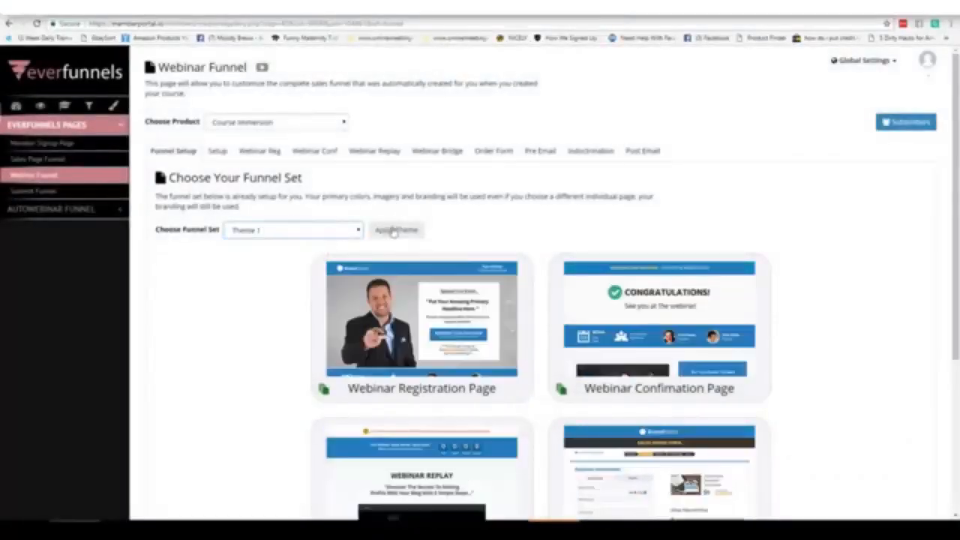
left_click(395, 230)
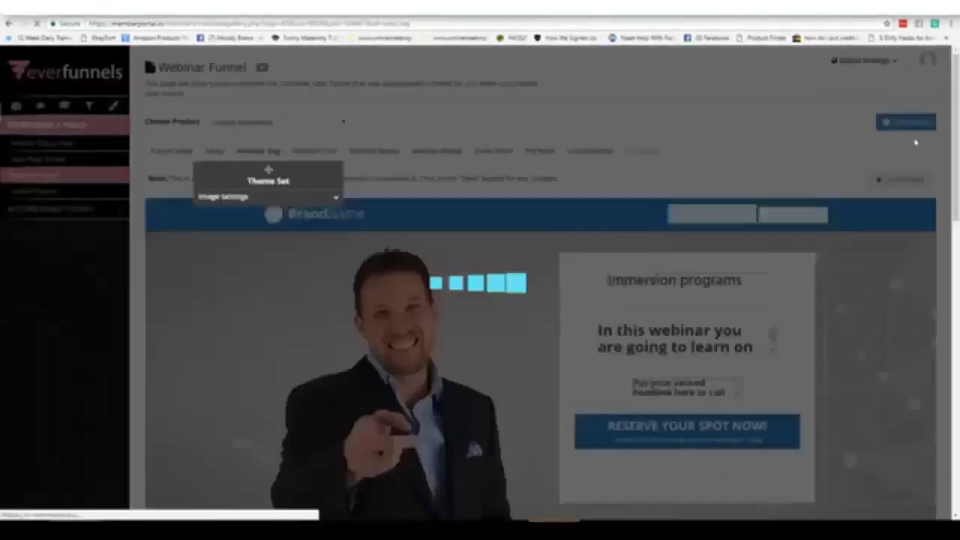
Step: Check the editable title, main headline and second headline on the blue webinar registration page
left_click_drag(955, 101, 954, 125)
left_click(723, 218)
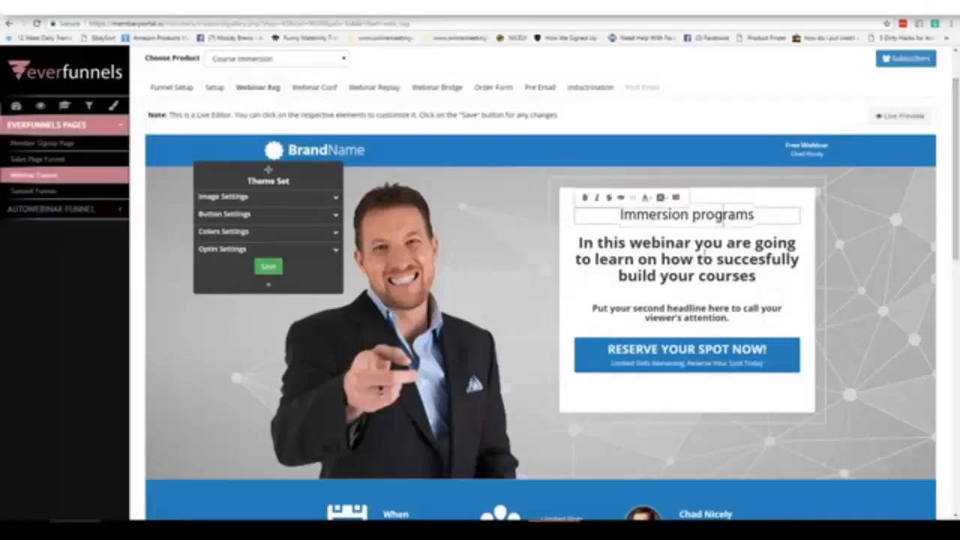
left_click(703, 256)
left_click(697, 304)
left_click_drag(955, 140, 945, 102)
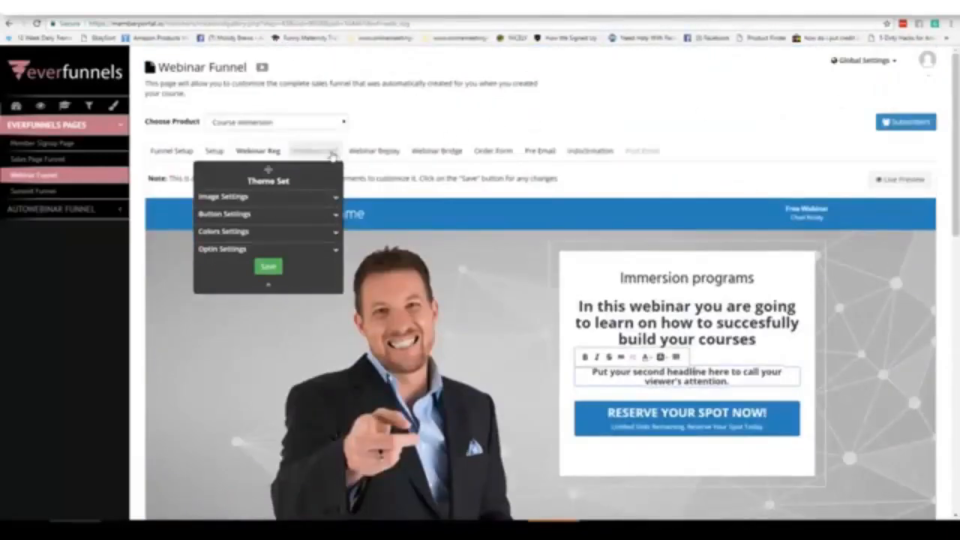
Step: Look through the Course Immersion webinar funnel's confirmation, replay, bridge and order form pages in the applied theme
left_click(322, 141)
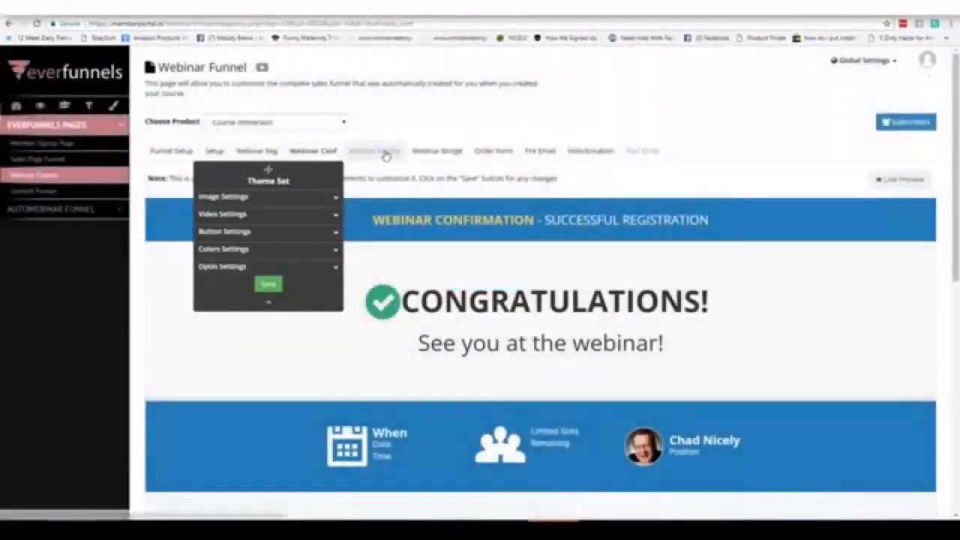
left_click(384, 152)
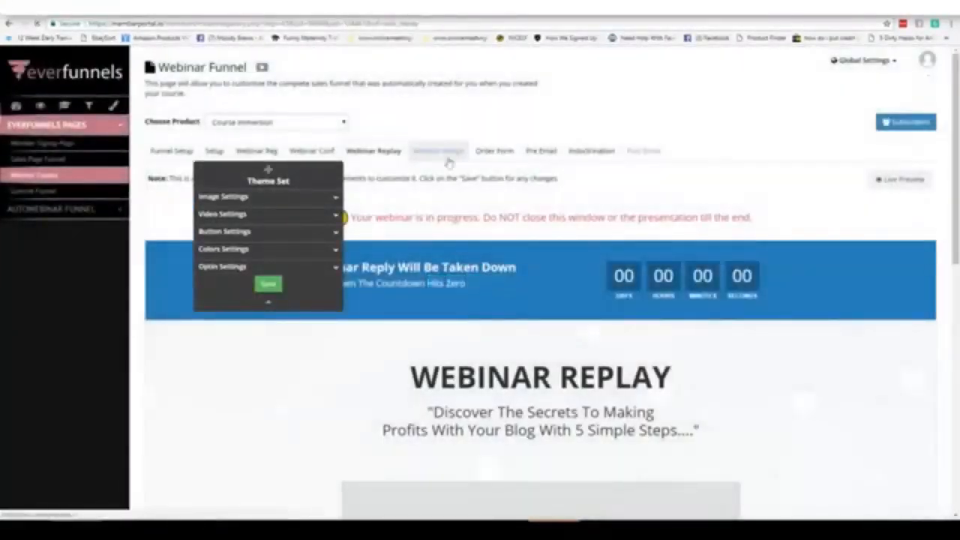
left_click(450, 152)
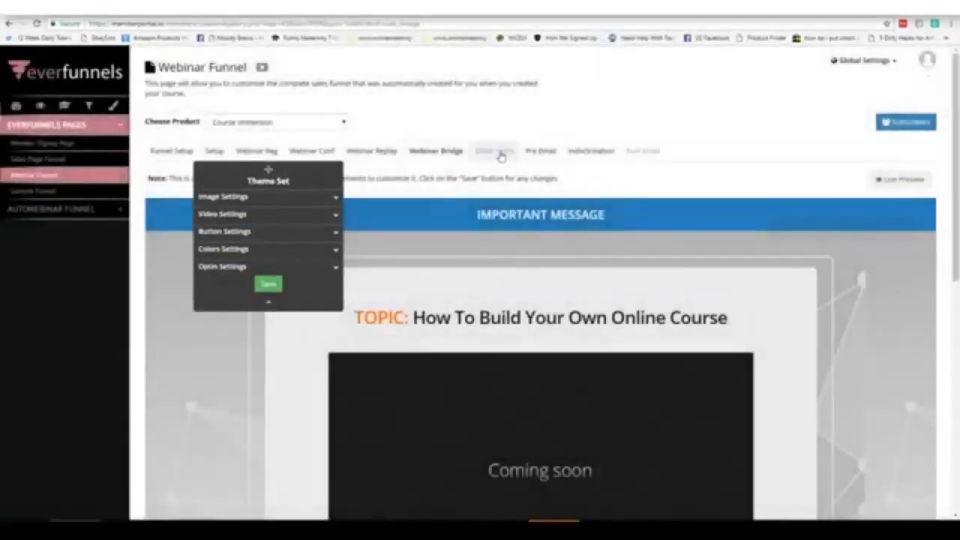
left_click(496, 153)
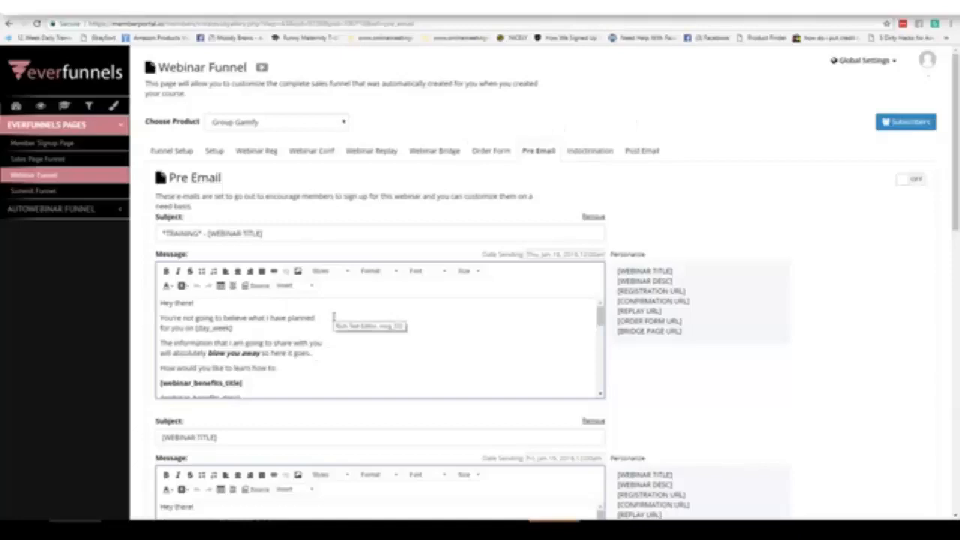
Step: Read the subject line and message body of the first Pre Email in the Group Gamify webinar funnel
left_click_drag(293, 233, 145, 251)
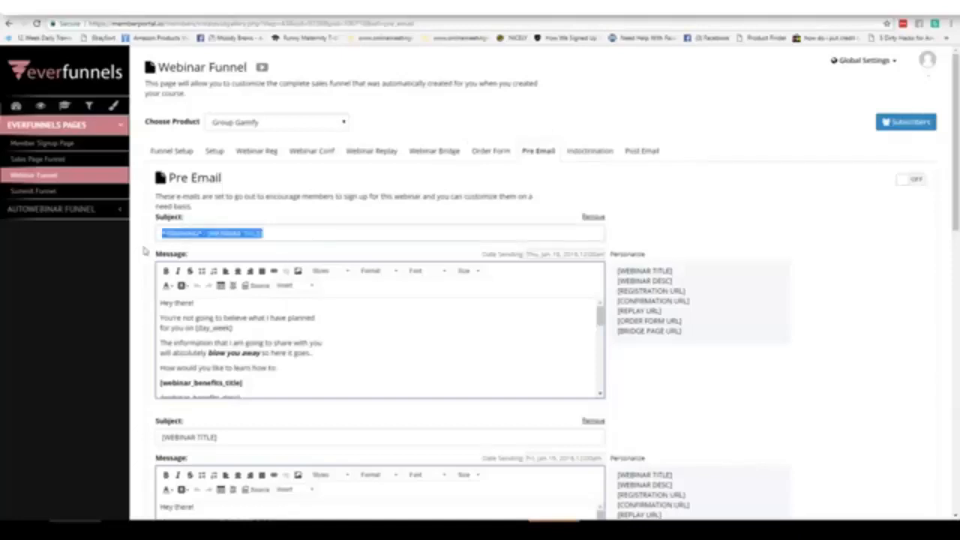
left_click(214, 234)
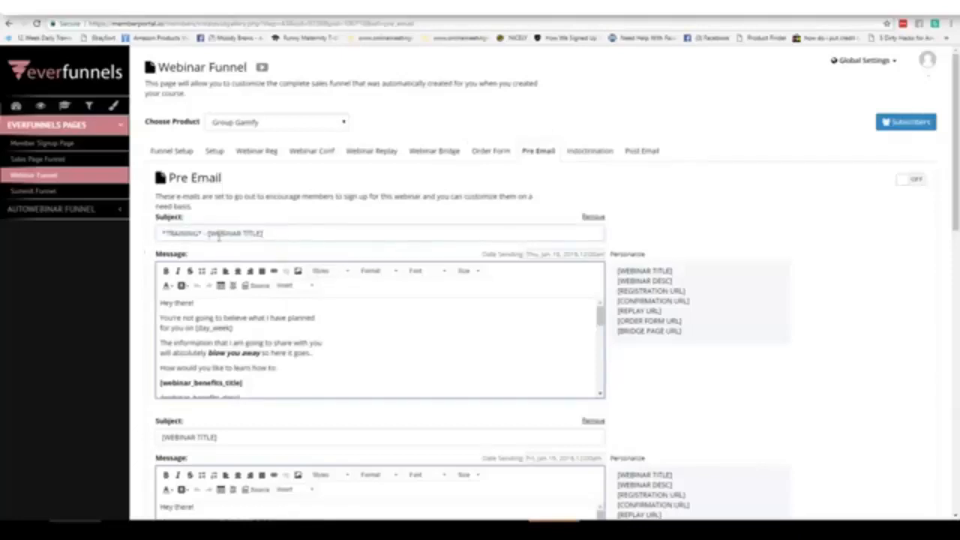
scroll(222, 348, "down", 3)
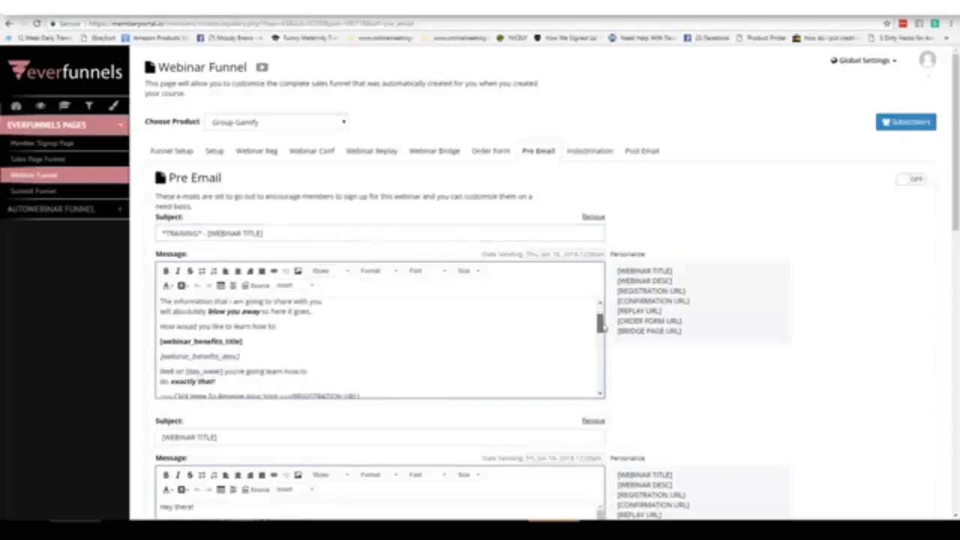
scroll(603, 334, "down", 3)
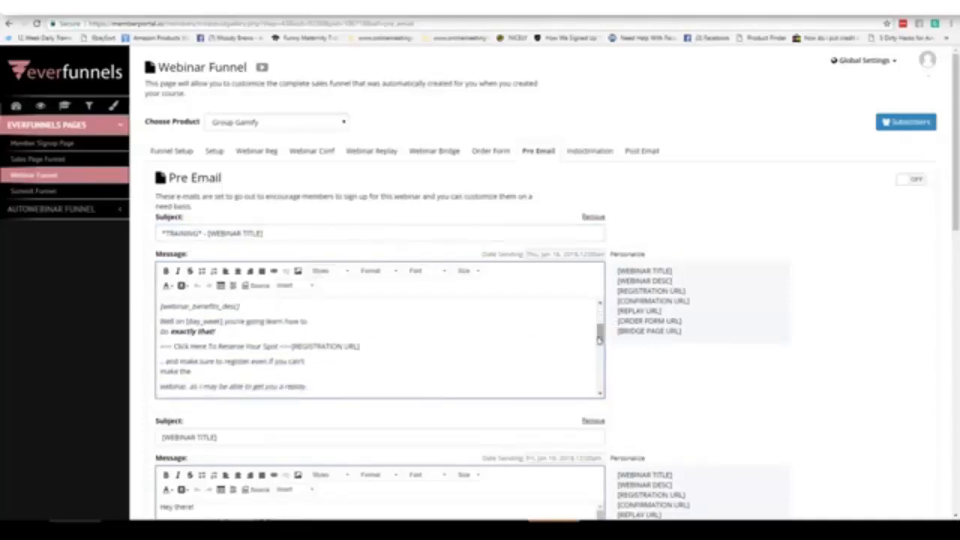
scroll(604, 337, "down", 6)
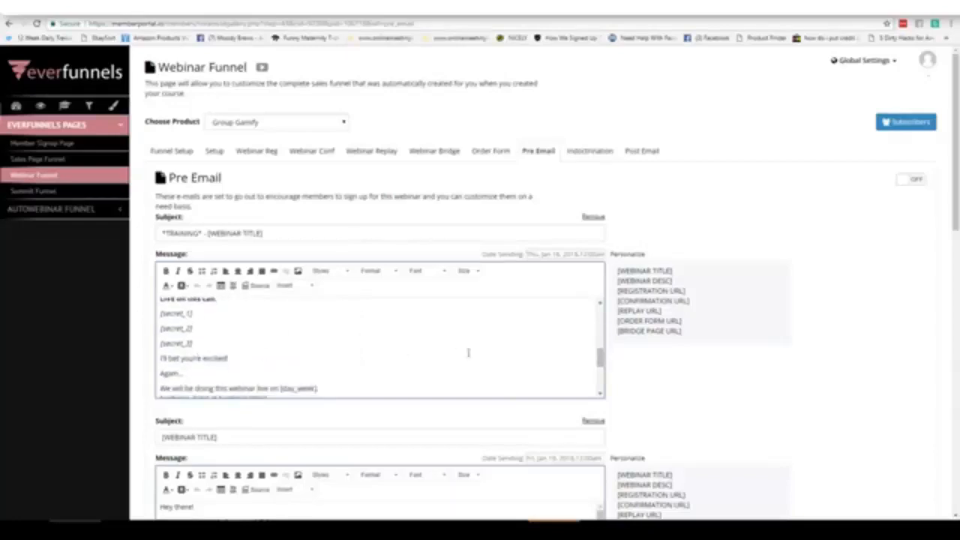
scroll(600, 363, "down", 4)
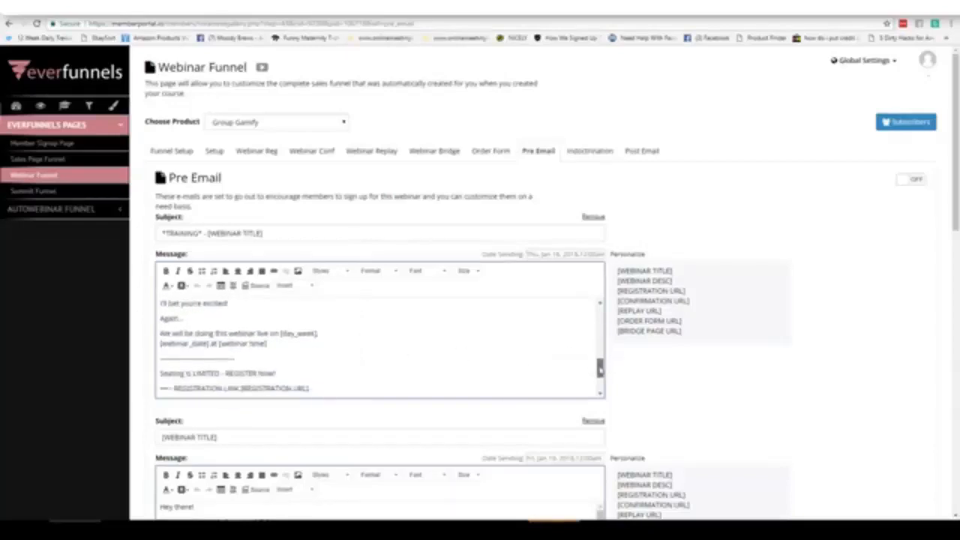
left_click_drag(600, 367, 616, 299)
Step: Look through the remaining Pre Email messages down to the end of the sequence and return to the first one
scroll(952, 173, "down", 5)
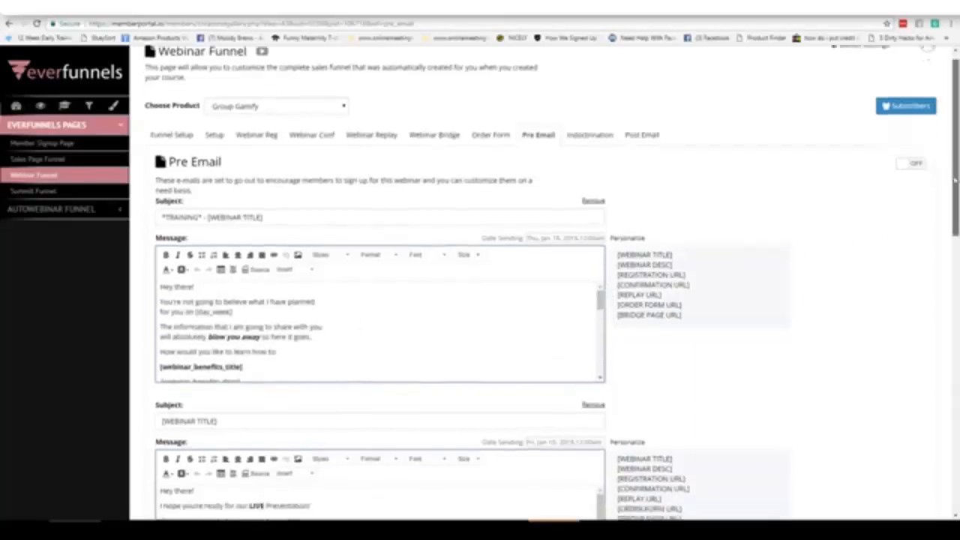
scroll(938, 295, "down", 6)
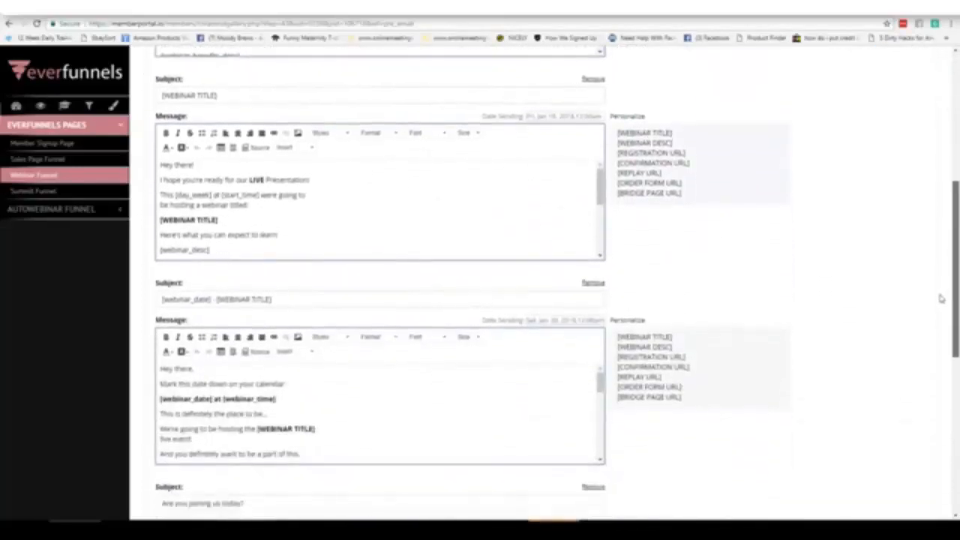
scroll(927, 384, "down", 3)
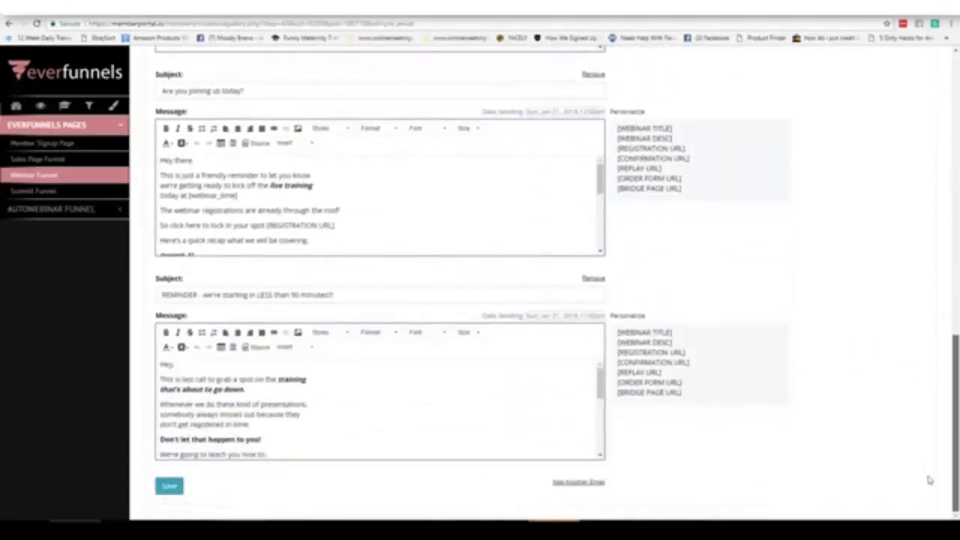
scroll(929, 436, "up", 12)
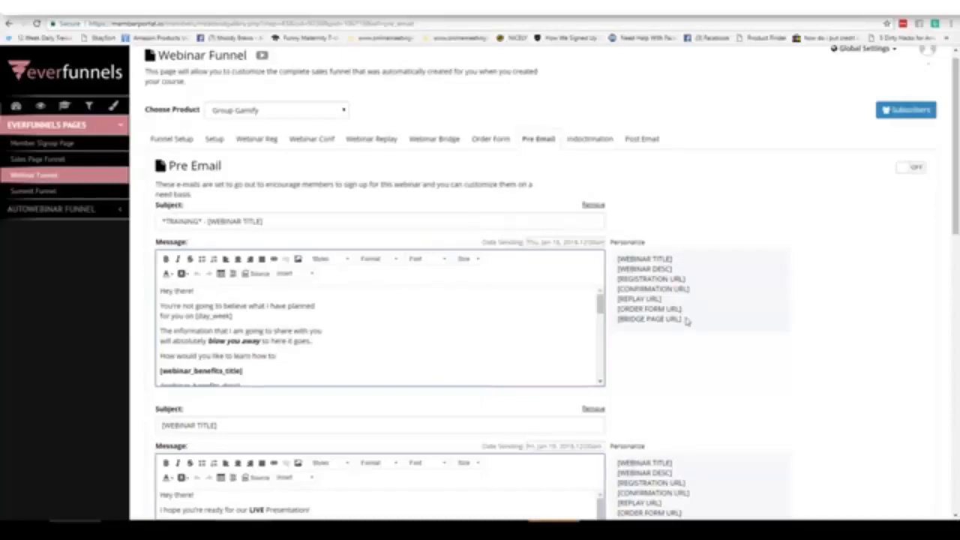
Step: Check the personalization tags and the insertable page links available for the first Pre Email message
left_click_drag(683, 321, 621, 259)
left_click(688, 224)
left_click(312, 274)
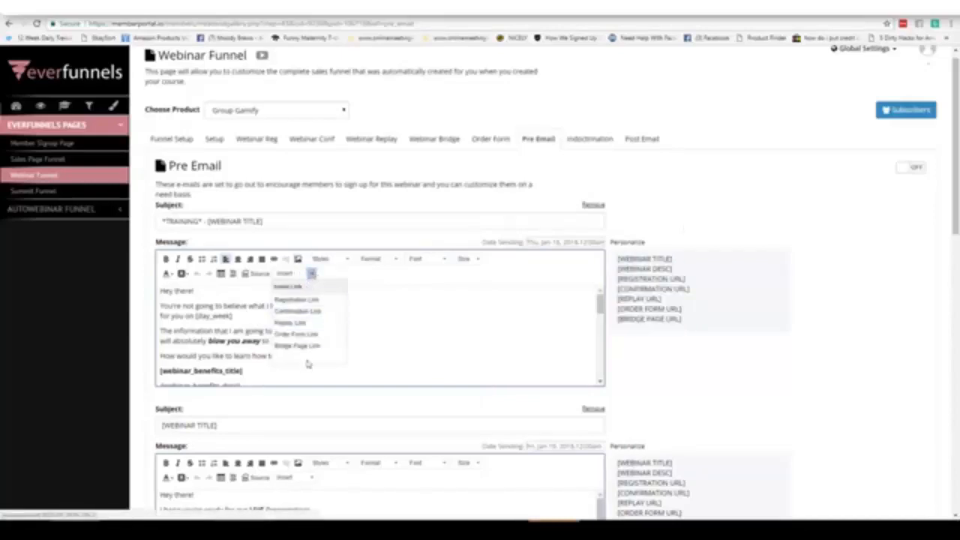
left_click(677, 187)
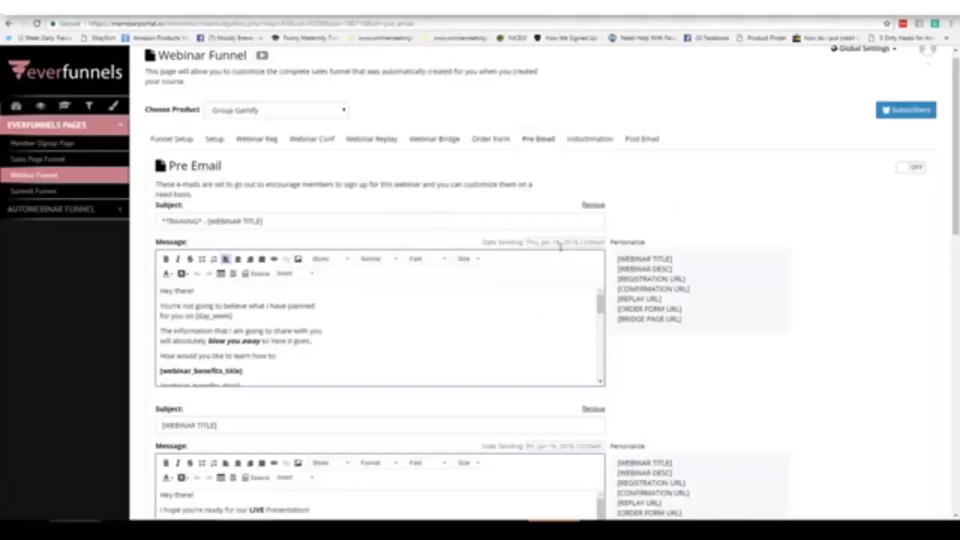
Step: Check the sending date of the first Pre Email and the scheduled dates of the messages after it
left_click(559, 244)
left_click(529, 244)
scroll(956, 150, "down", 1)
left_click_drag(956, 164, 936, 293)
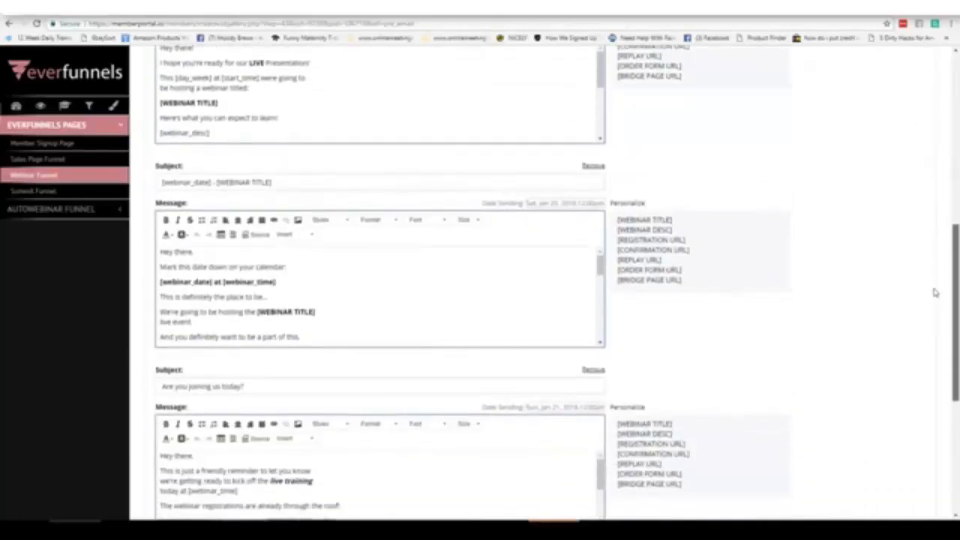
scroll(935, 293, "down", 3)
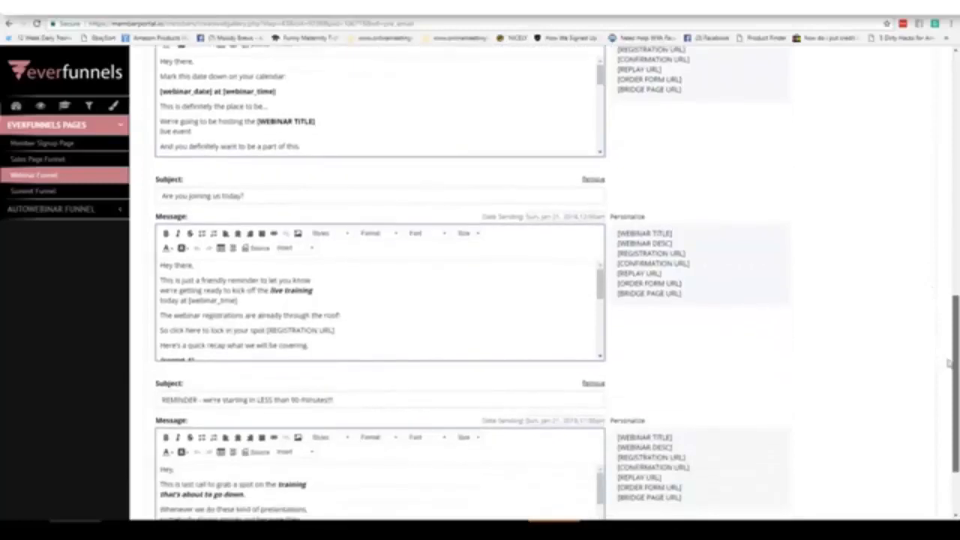
left_click_drag(949, 363, 952, 66)
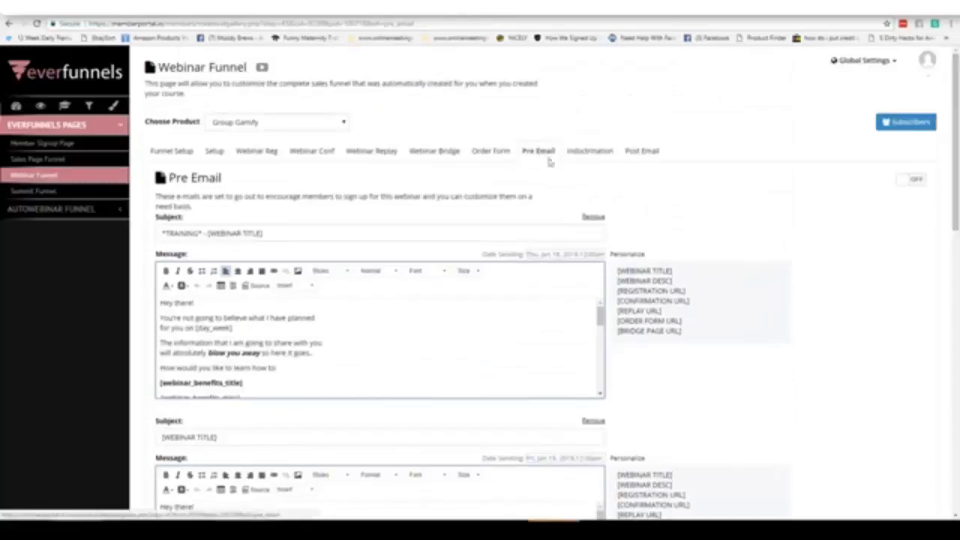
Step: Look through the Indoctrination email sequence for webinar registrants, from the first message to the last
left_click(592, 159)
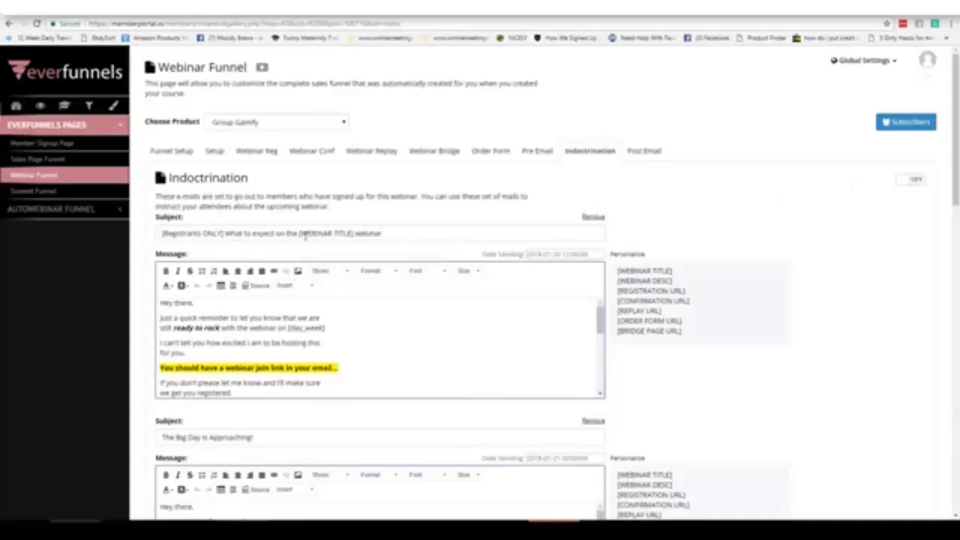
left_click_drag(956, 125, 954, 354)
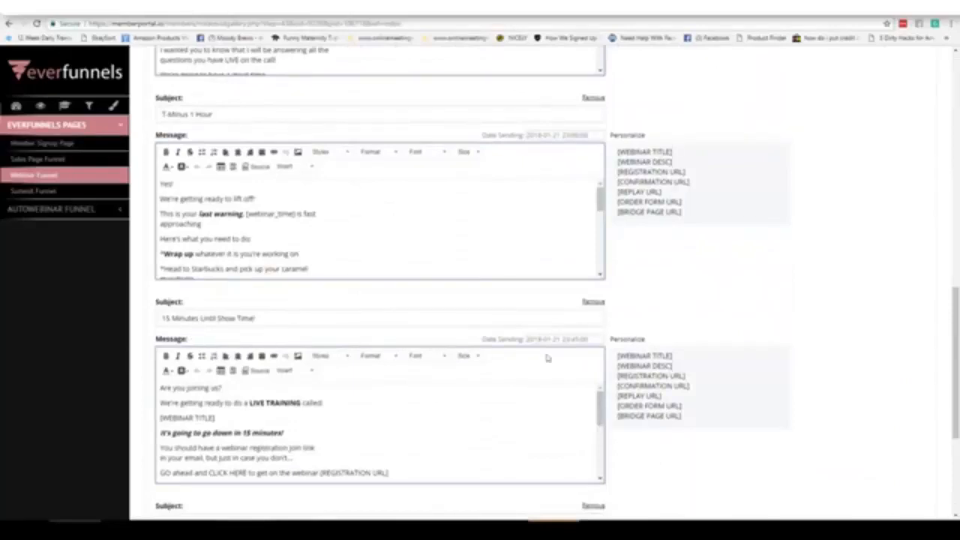
left_click_drag(956, 321, 926, 386)
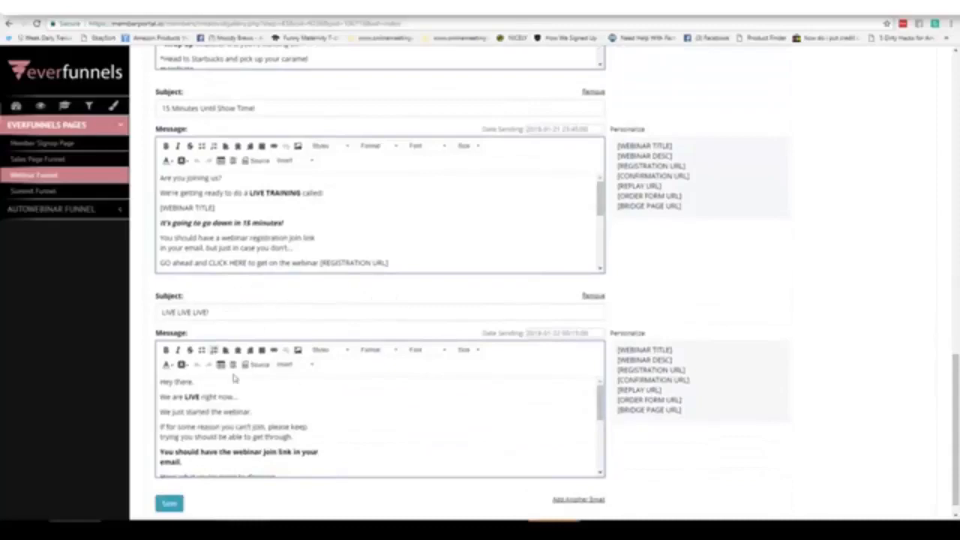
left_click_drag(956, 352, 956, 90)
Step: Look through the Post Email sequence, from the first message's subject line to the replay deadline reminders
left_click(655, 151)
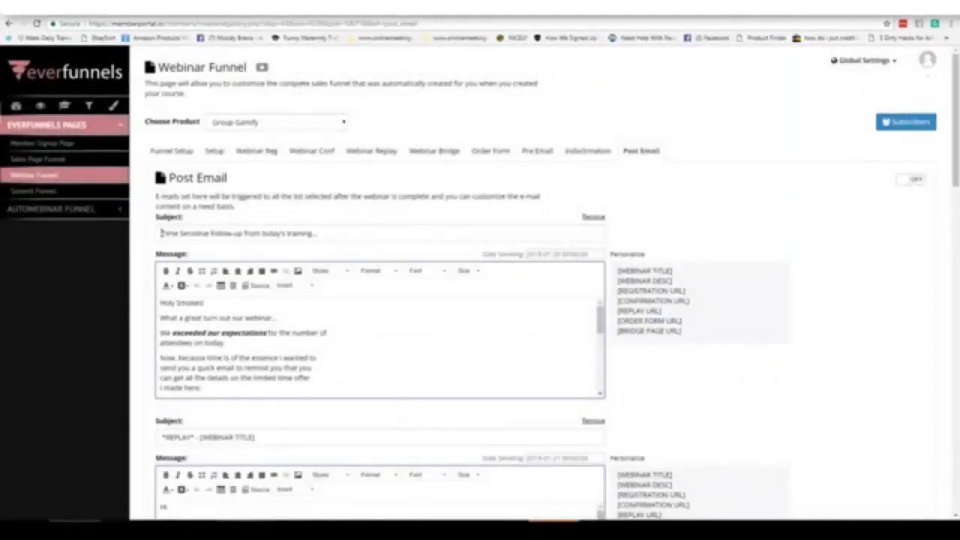
triple_click(322, 233)
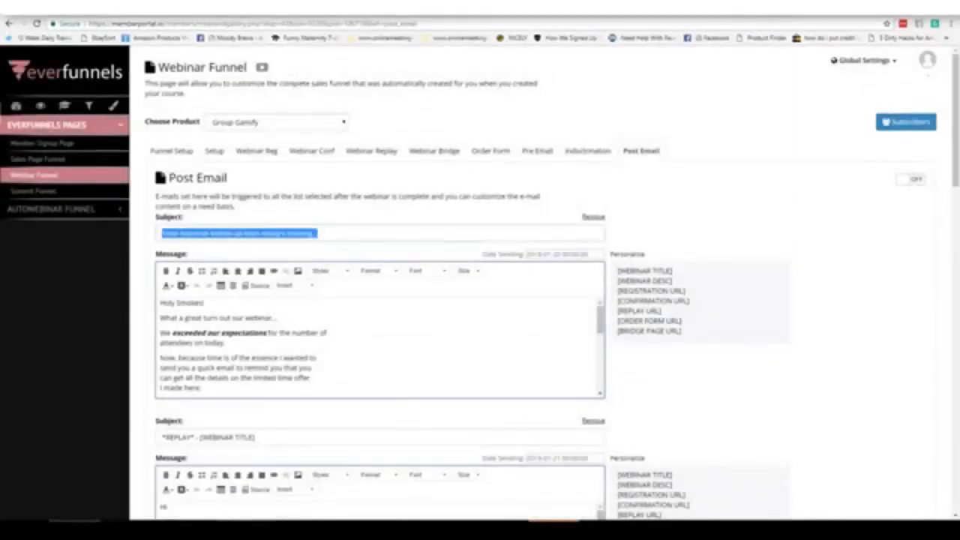
scroll(219, 152, "down", 5)
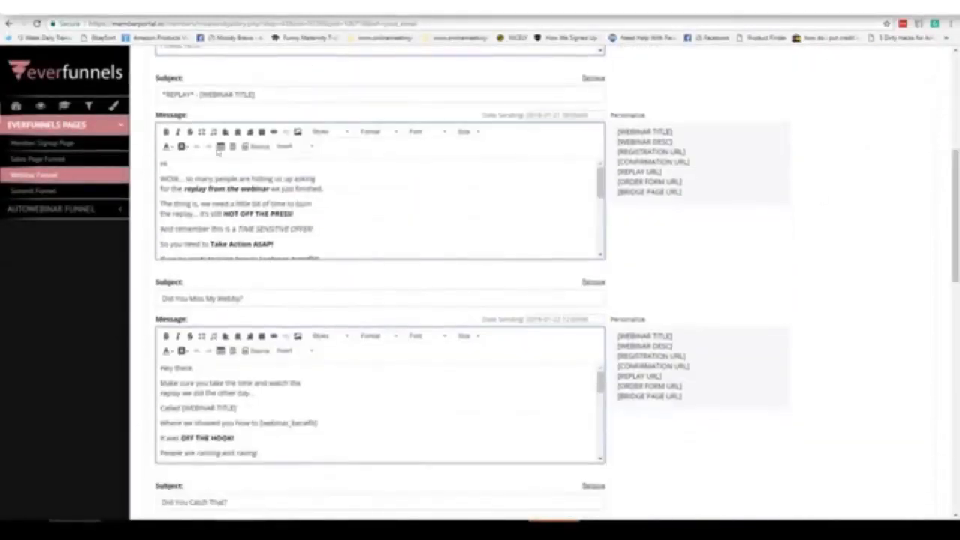
left_click_drag(957, 178, 955, 339)
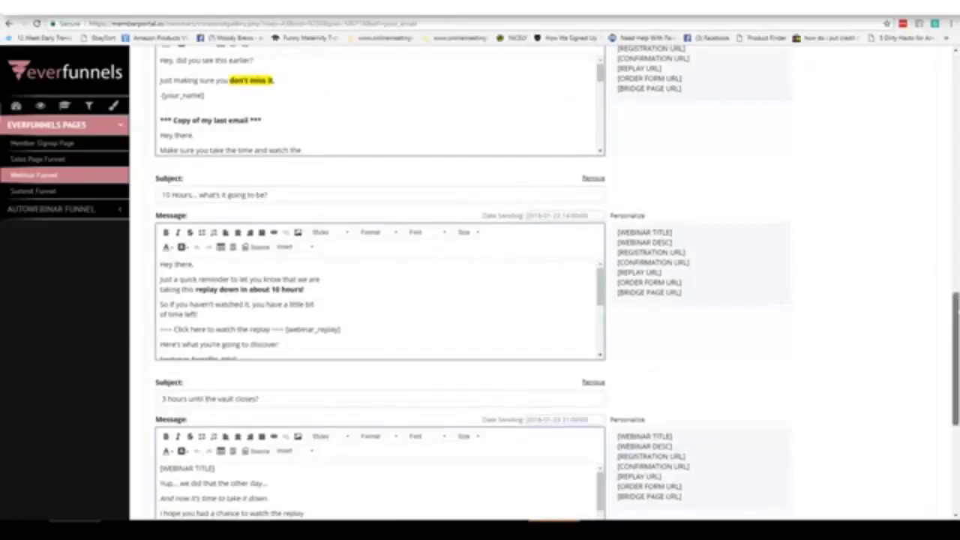
left_click_drag(955, 318, 943, 44)
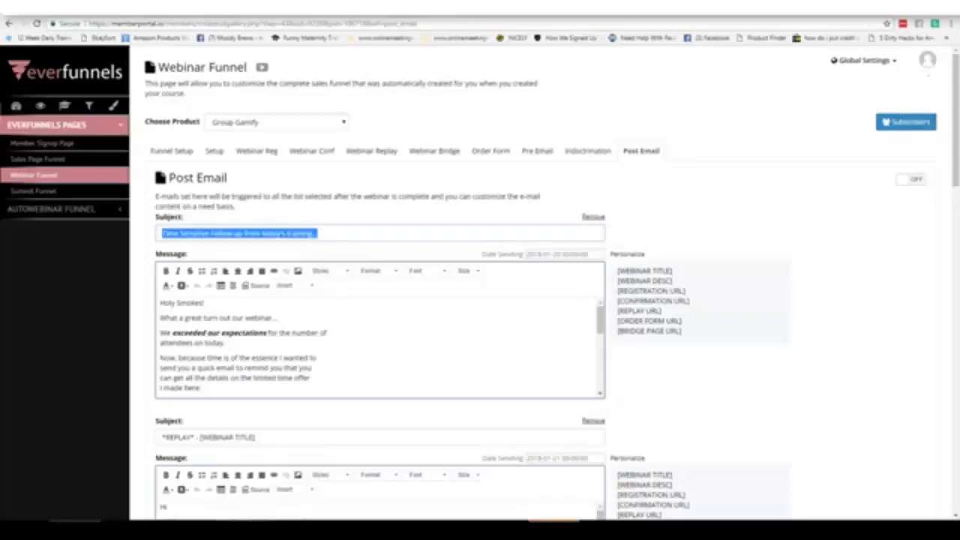
Step: Review the General Setup and Replay Setup sections of the live webinar setup
left_click(216, 153)
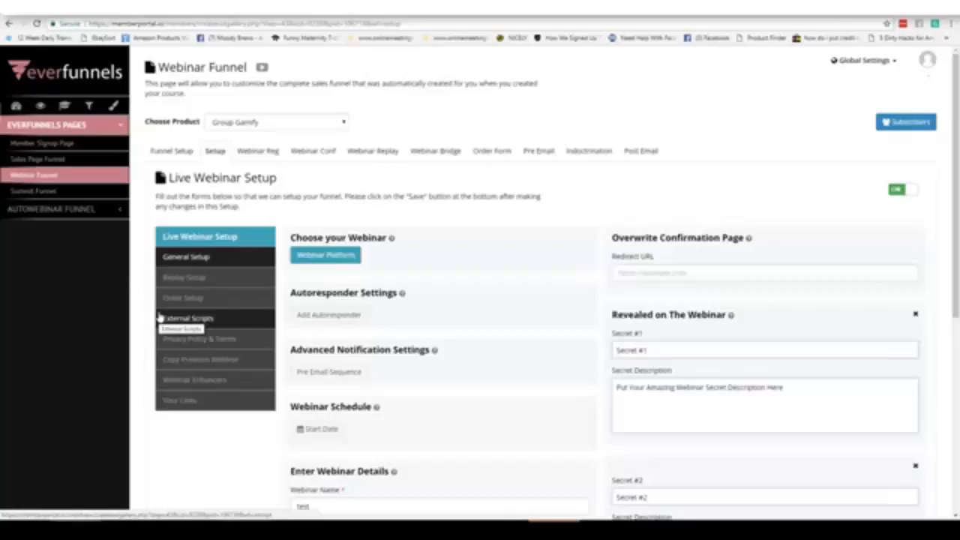
left_click(183, 276)
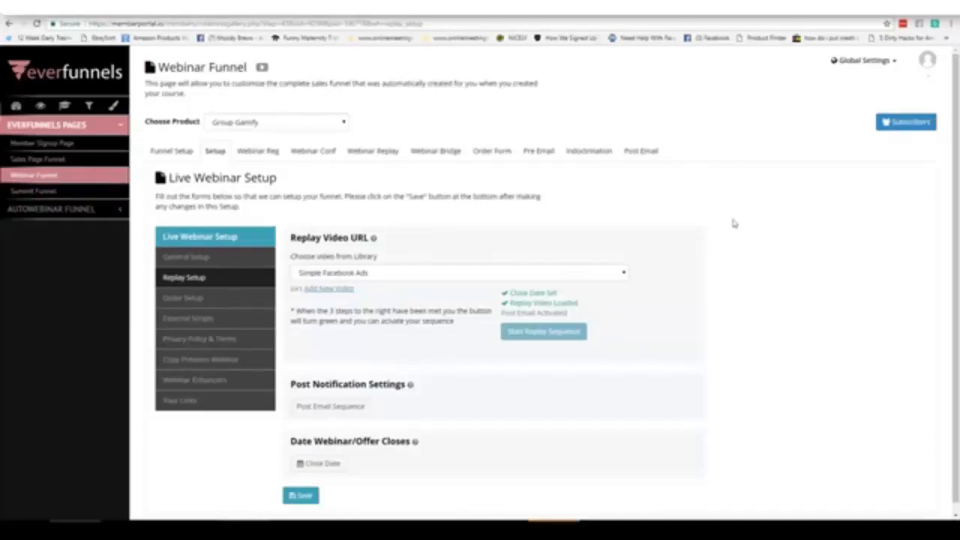
Step: Turn on the pre-webinar and post-webinar survey links in the Webinar Enhancers
left_click(197, 379)
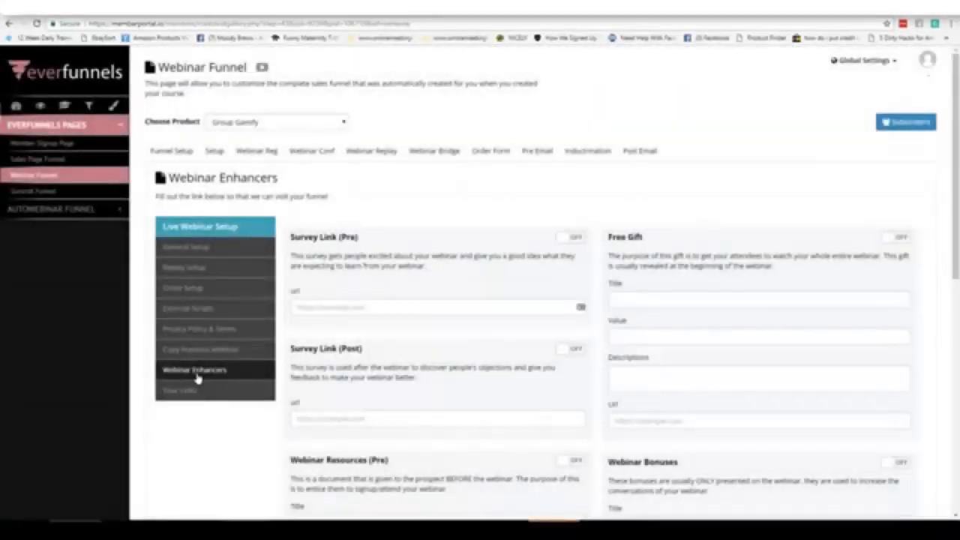
scroll(554, 208, "down", 1)
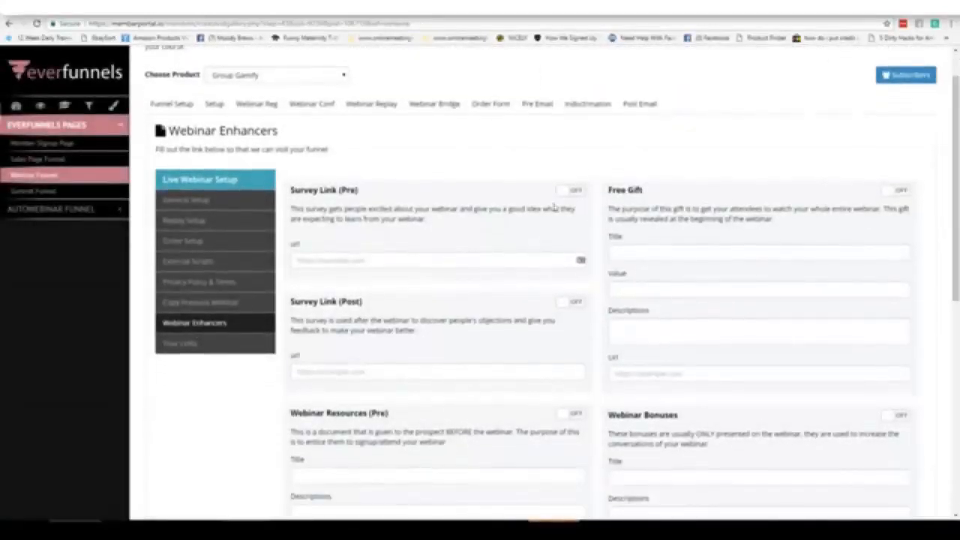
left_click(571, 190)
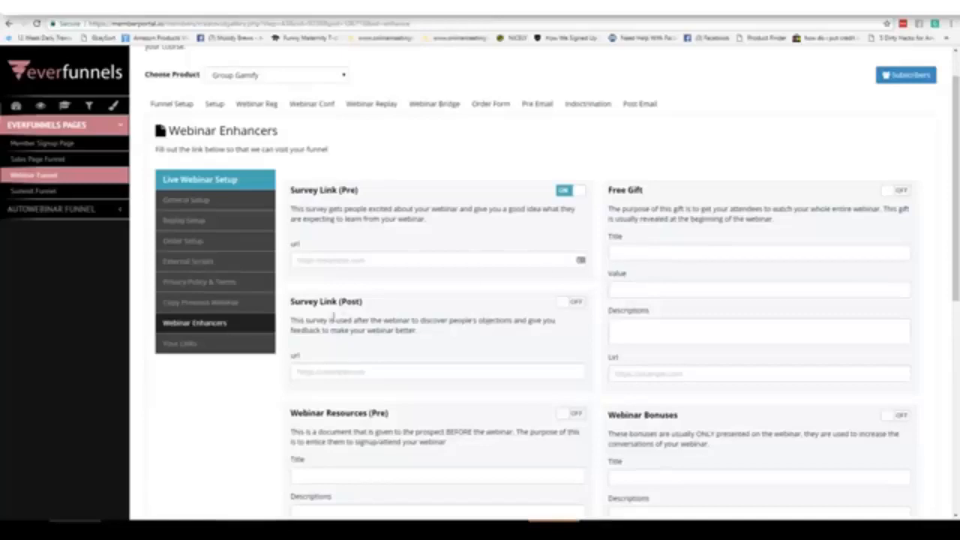
left_click(574, 302)
Step: Turn on both the pre-webinar and post-webinar resources in the Webinar Enhancers
scroll(930, 281, "down", 2)
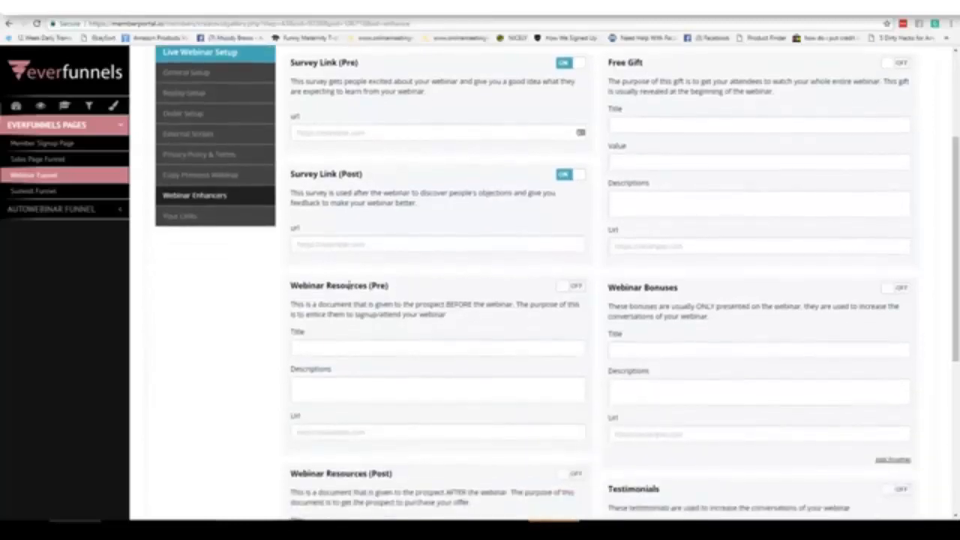
left_click(574, 286)
scroll(525, 300, "down", 3)
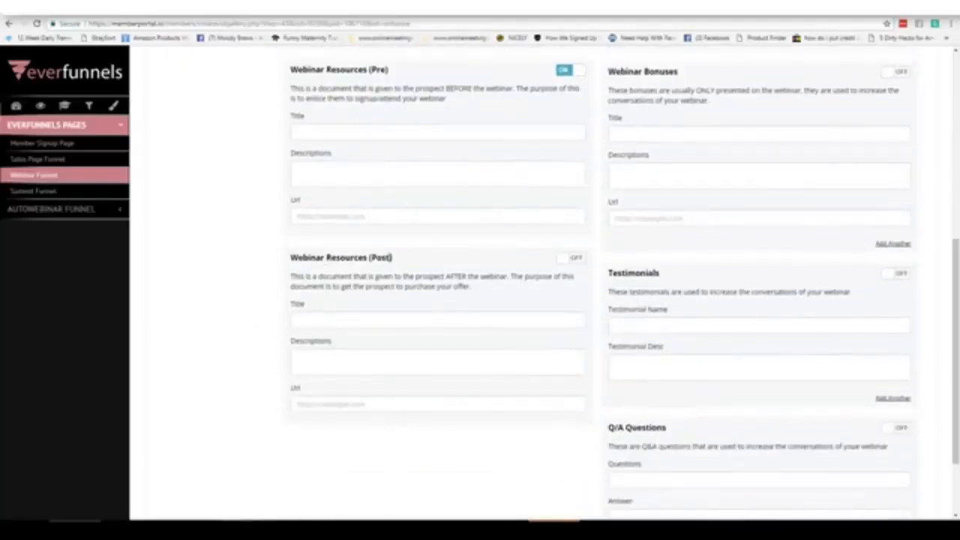
left_click(577, 261)
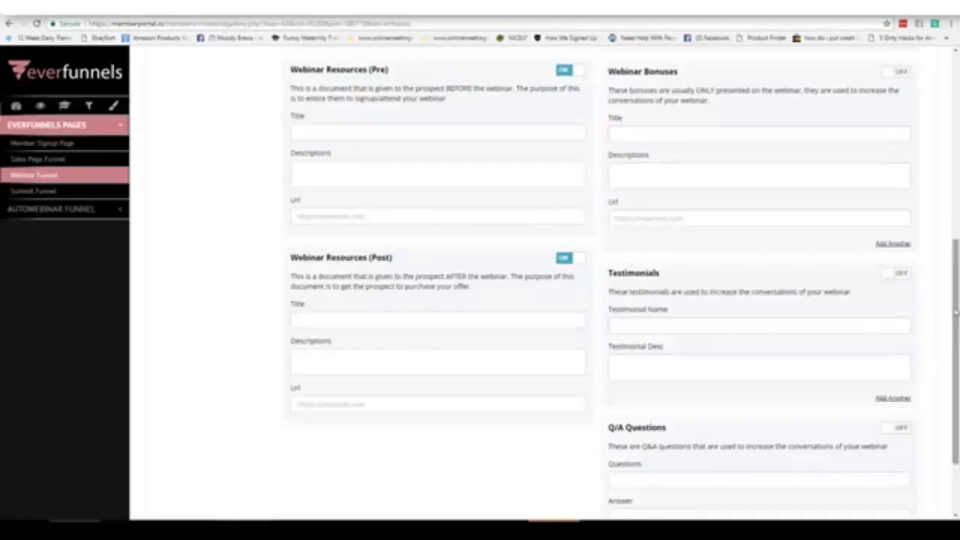
Step: Turn on the Free Gift and Webinar Bonuses options in the Webinar Enhancers
scroll(949, 322, "up", 5)
left_click(902, 222)
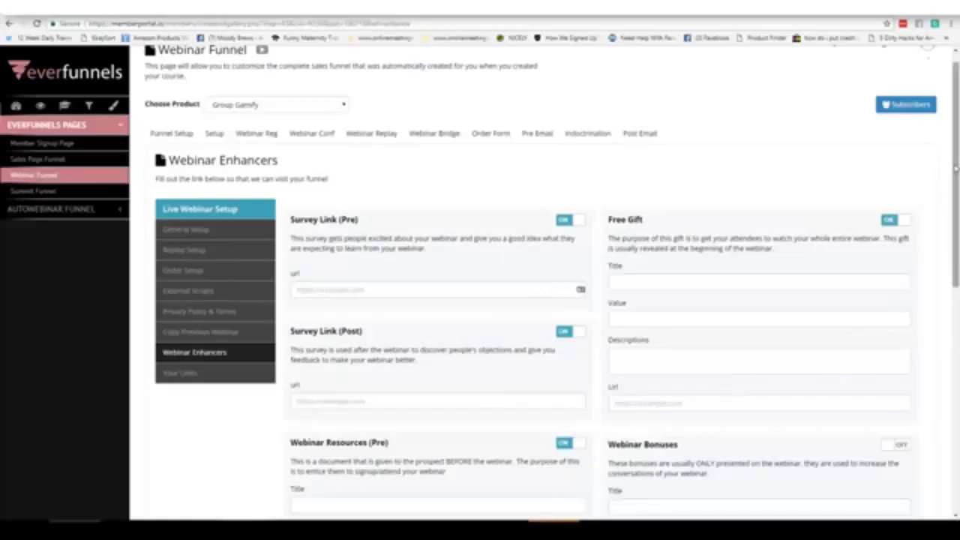
left_click_drag(952, 172, 953, 360)
left_click(900, 216)
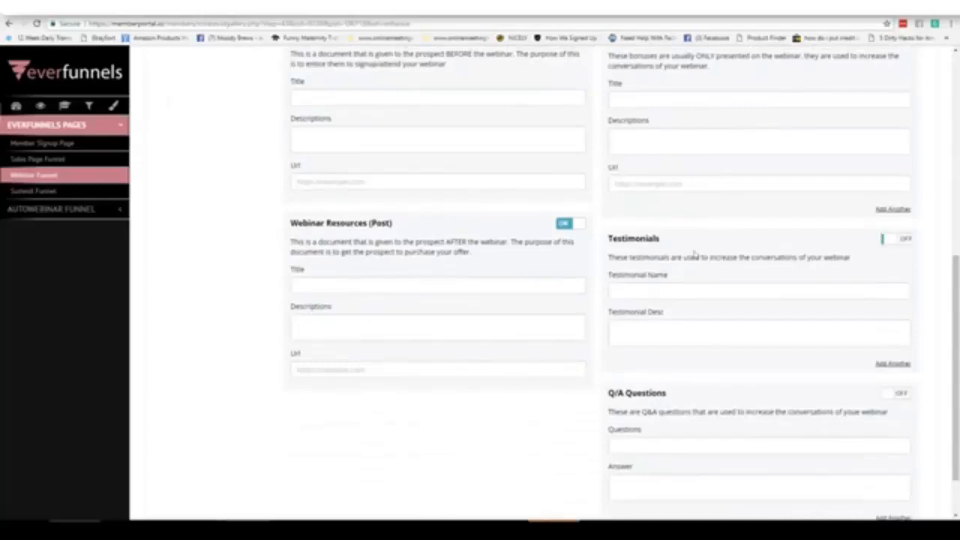
Step: Turn on the Testimonials and Q/A Questions options in the Webinar Enhancers
left_click(883, 239)
scroll(942, 300, "down", 2)
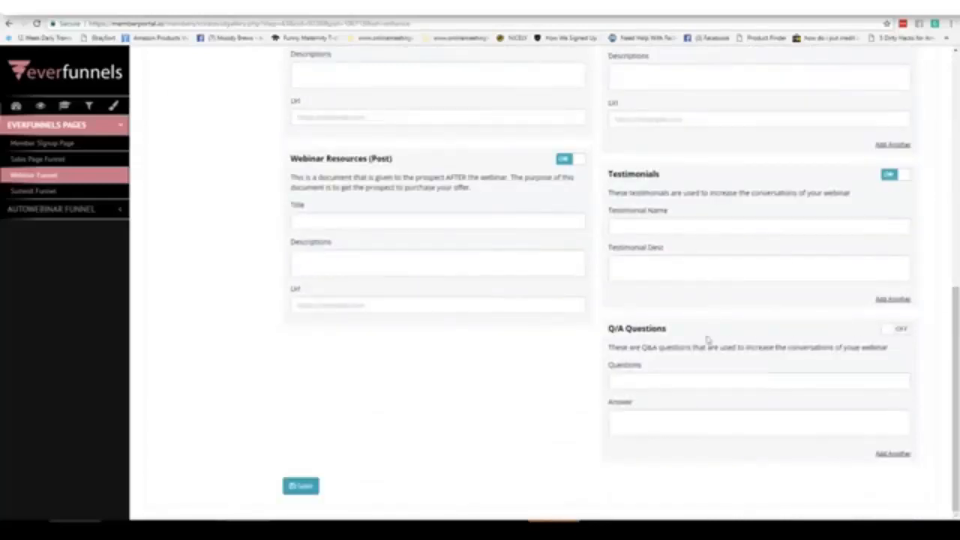
left_click(897, 331)
left_click_drag(951, 306, 942, 77)
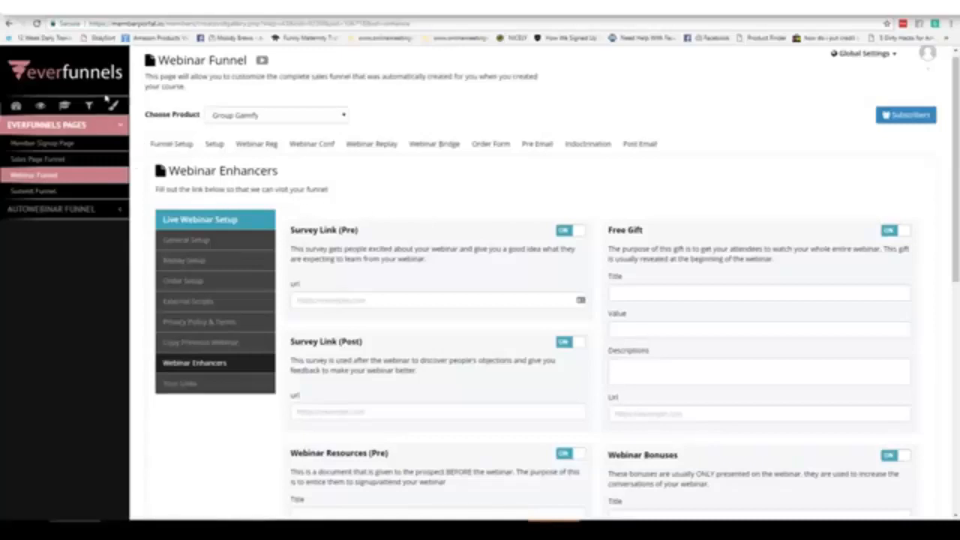
Step: Open the Auto Webinar funnel and view the Basic Setup step of its AutoWeb Setup wizard
left_click(120, 209)
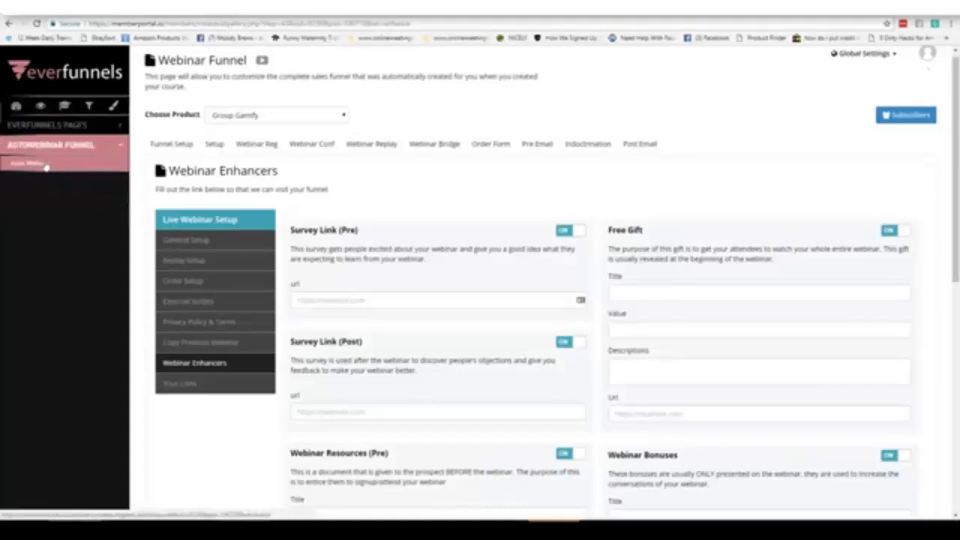
left_click(43, 168)
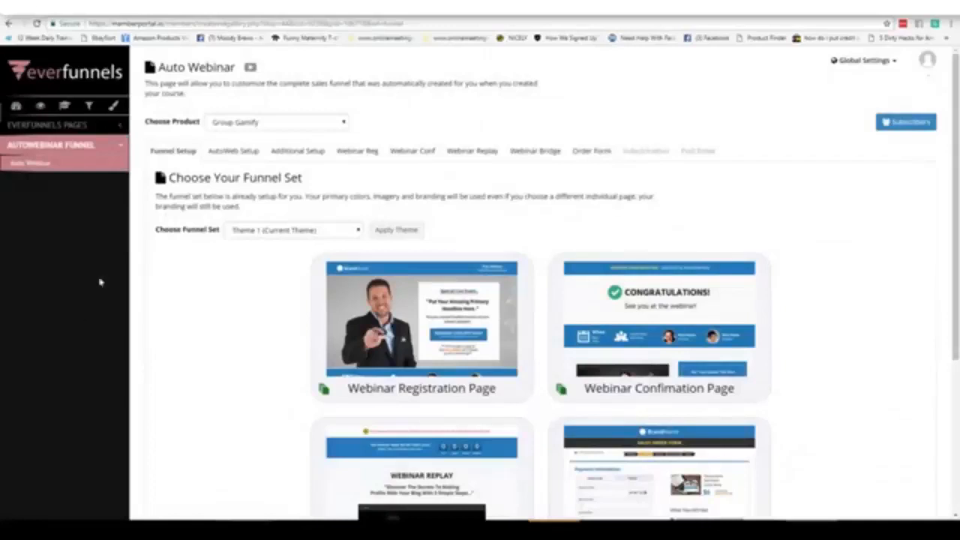
left_click(241, 152)
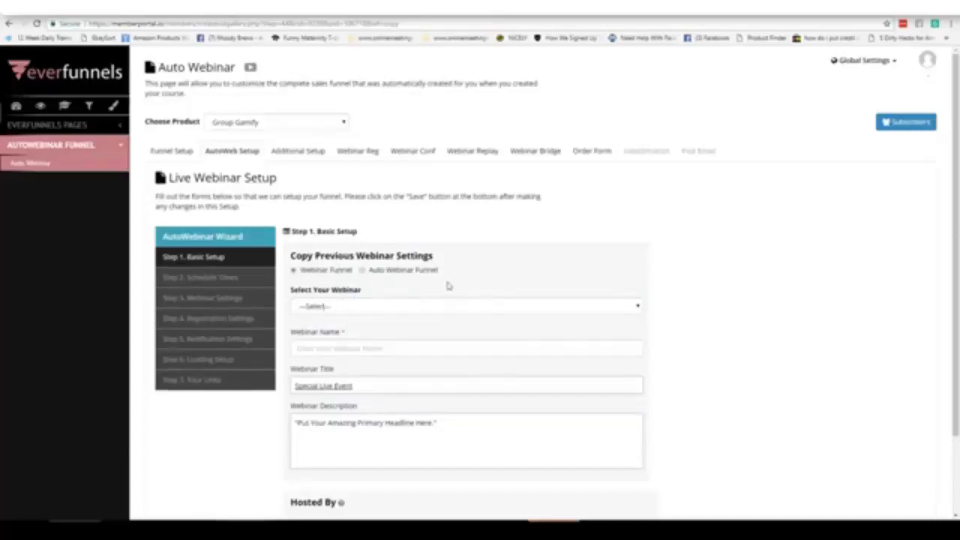
Step: Add a Random Time Webinars entry in the Schedule Times step of the AutoWebinar Wizard
left_click(223, 277)
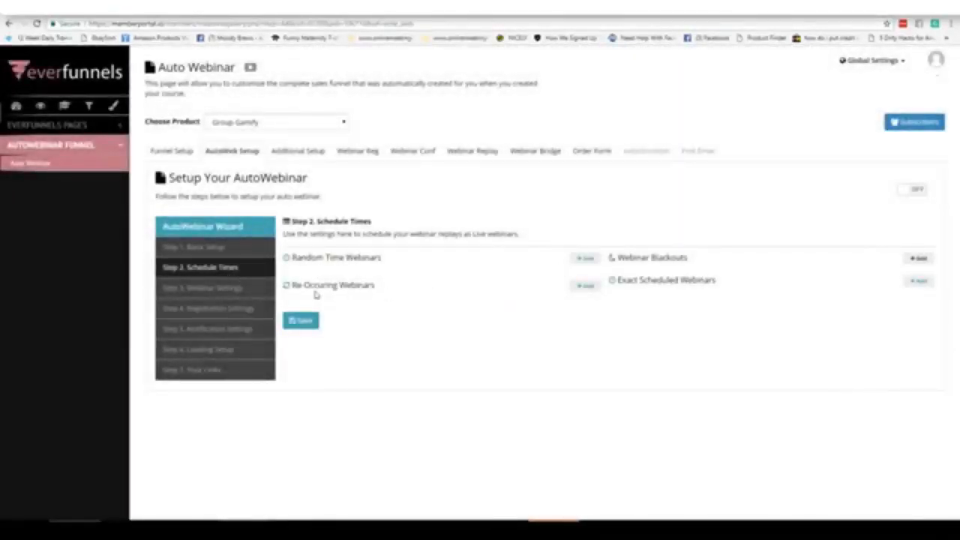
left_click(584, 258)
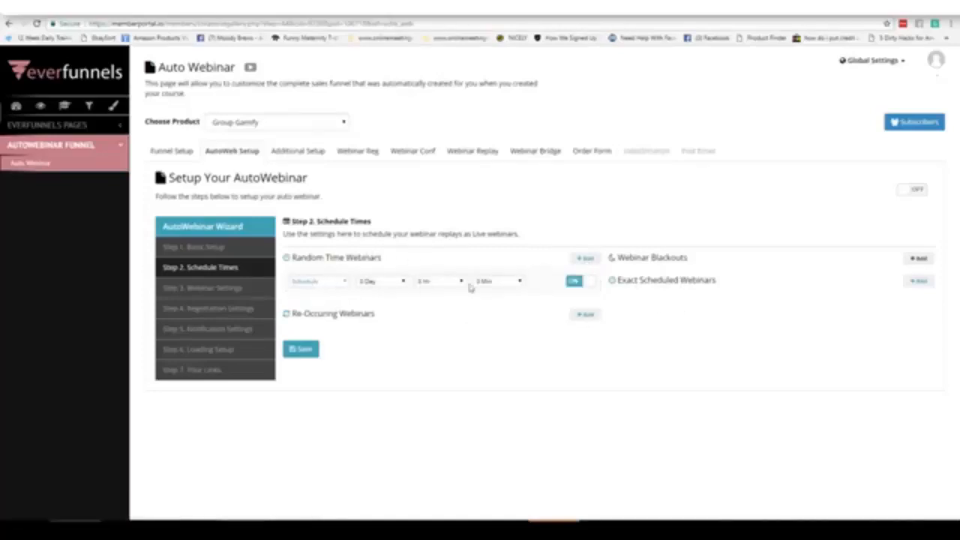
Step: Review the Webinar Settings, Registration Settings and Notification Settings steps of the AutoWebinar Wizard
left_click(225, 287)
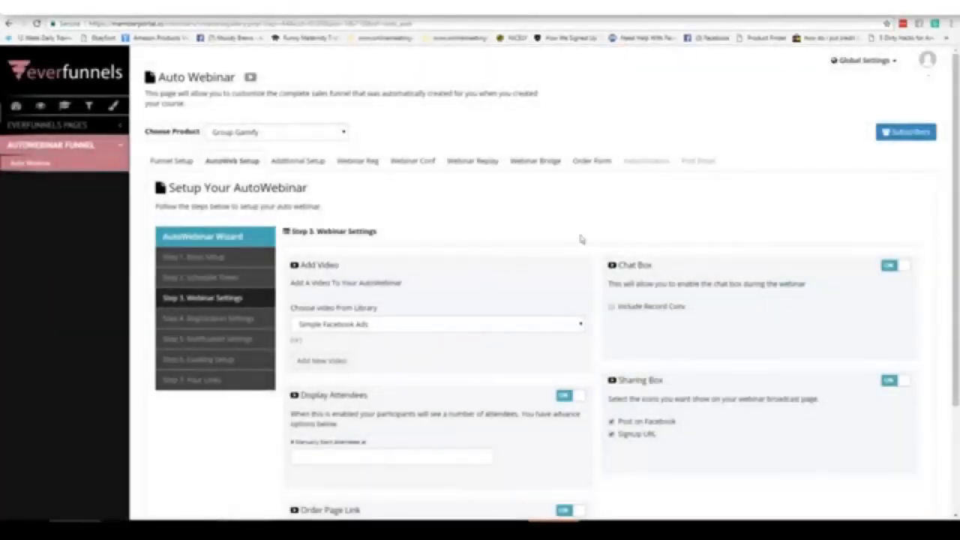
scroll(248, 230, "down", 2)
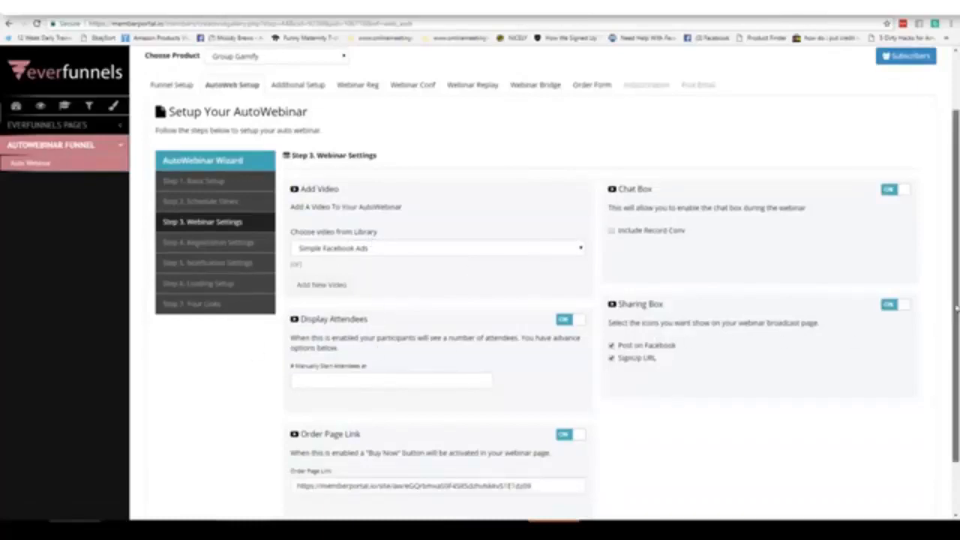
scroll(450, 375, "down", 2)
left_click(230, 180)
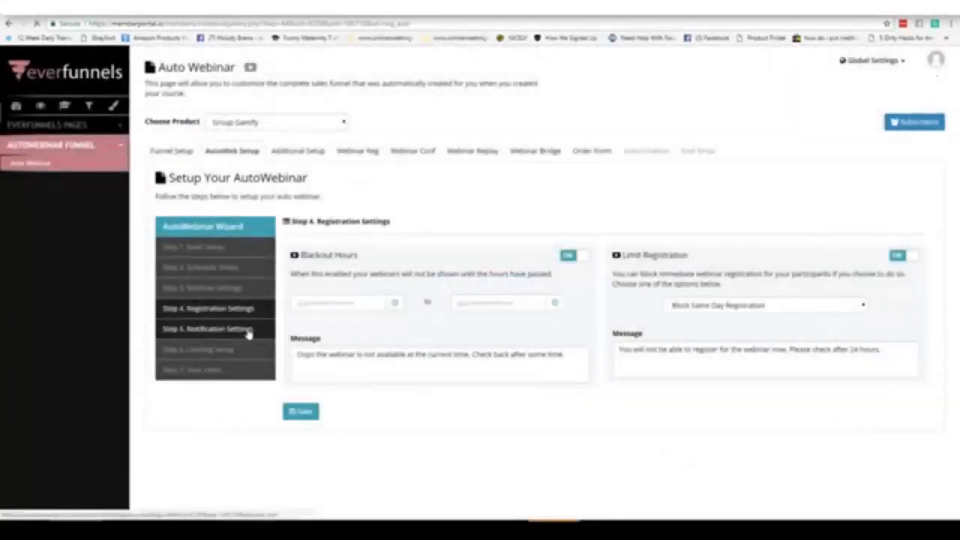
left_click(249, 331)
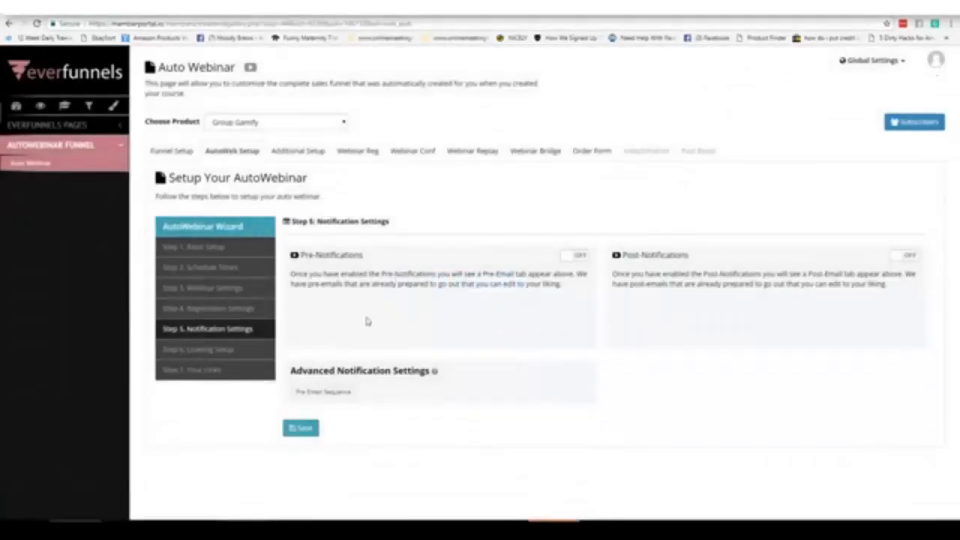
Step: Review the three page loading messages in the Loading Setup step of the AutoWebinar Wizard
left_click(225, 349)
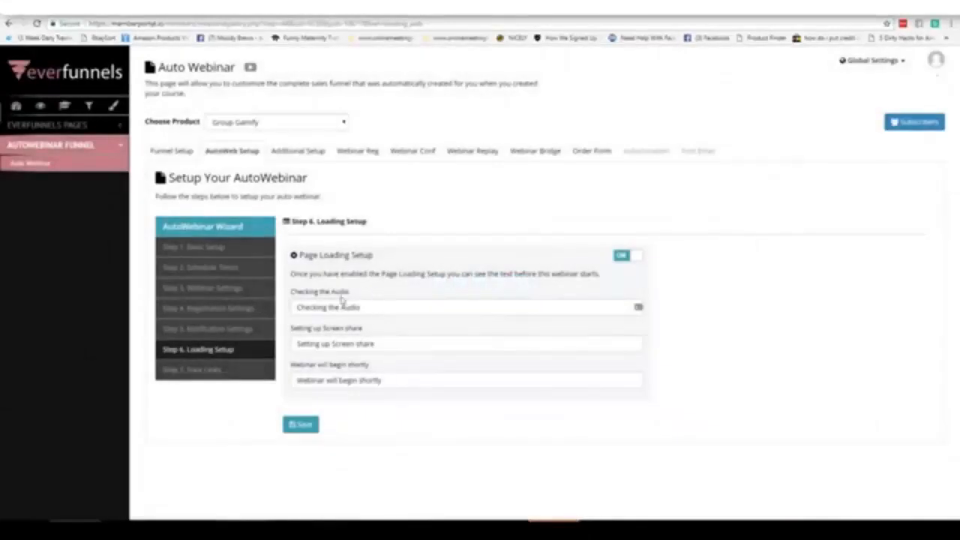
triple_click(371, 307)
triple_click(411, 343)
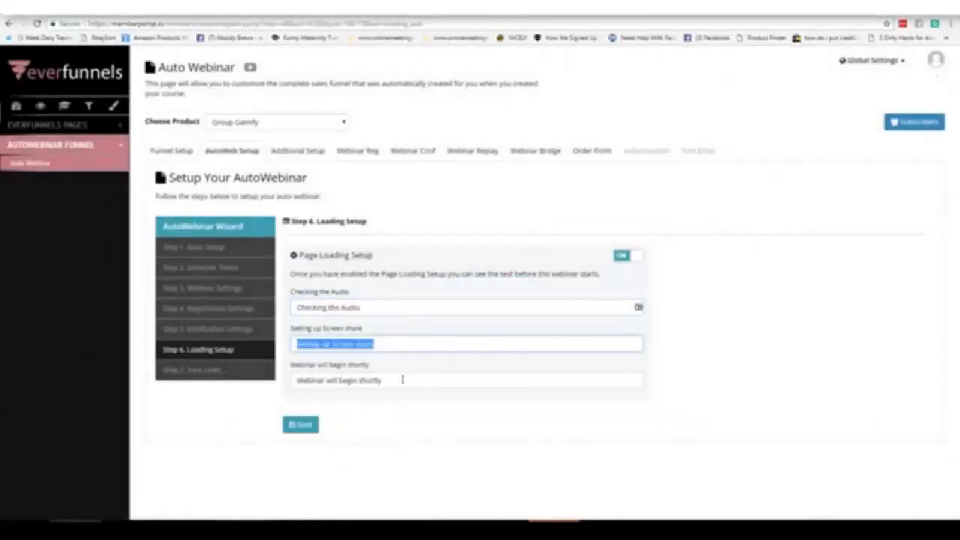
triple_click(390, 380)
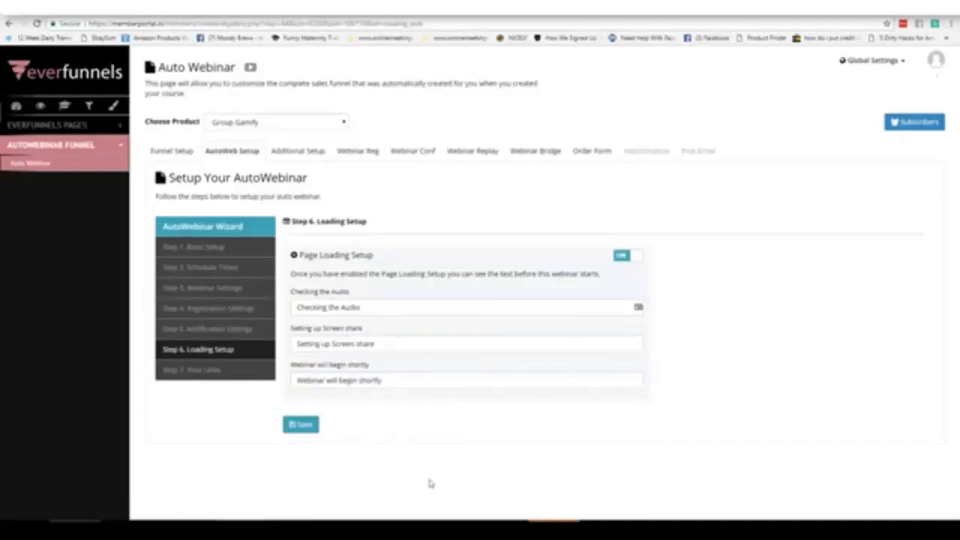
Step: Visit the AutoWebinar link from the Your Links step and examine the webinar room's control panel
left_click(207, 368)
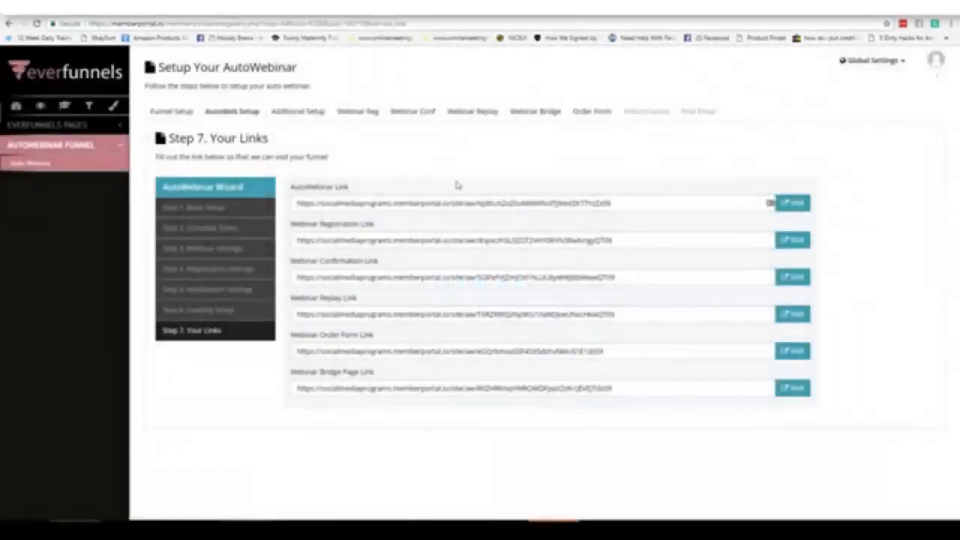
left_click(792, 204)
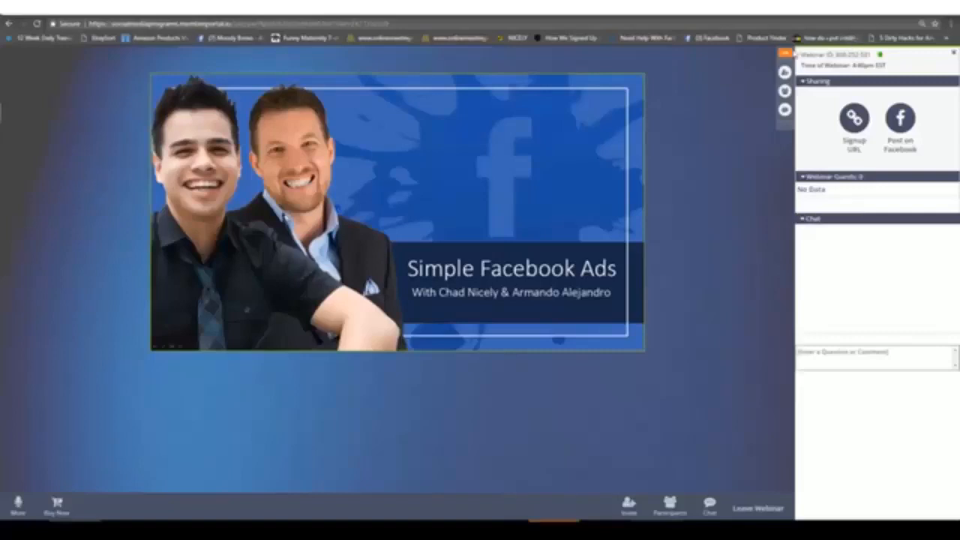
left_click(786, 52)
left_click(950, 53)
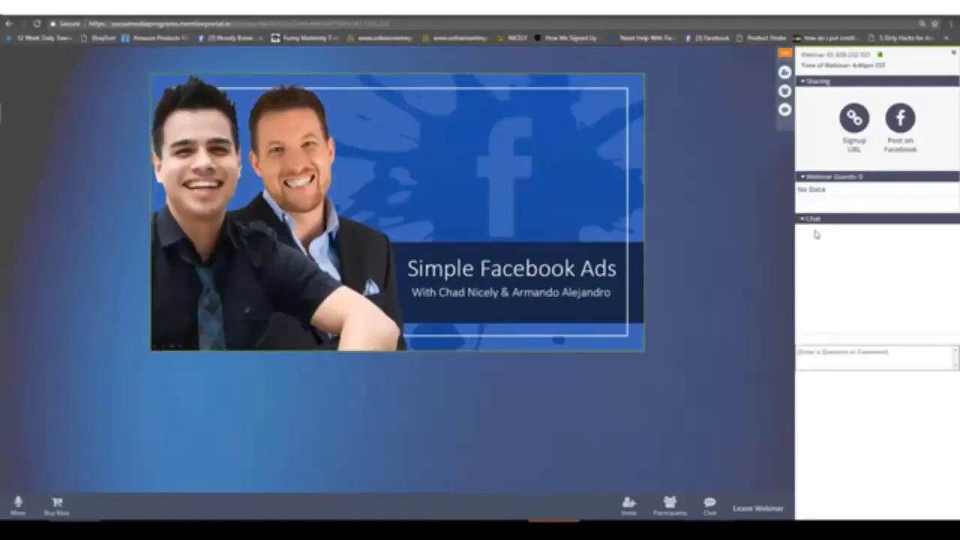
Step: Post "Hi there!" in the webinar room's chat
left_click(823, 353)
type("Hi there!")
key("Return")
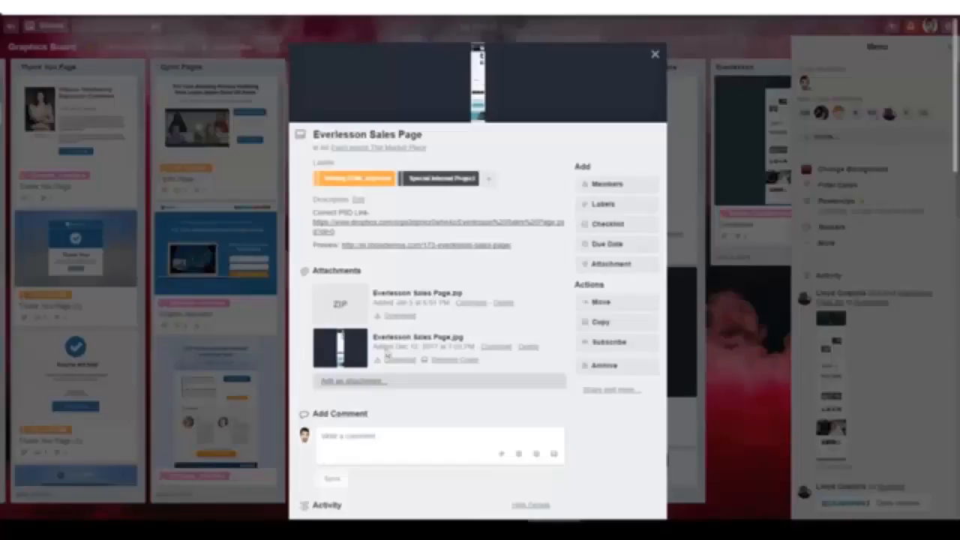
Step: On the Trello Graphics Board, close the Everlesson Sales Page card and look through the webinar template sets and page lists
left_click(654, 54)
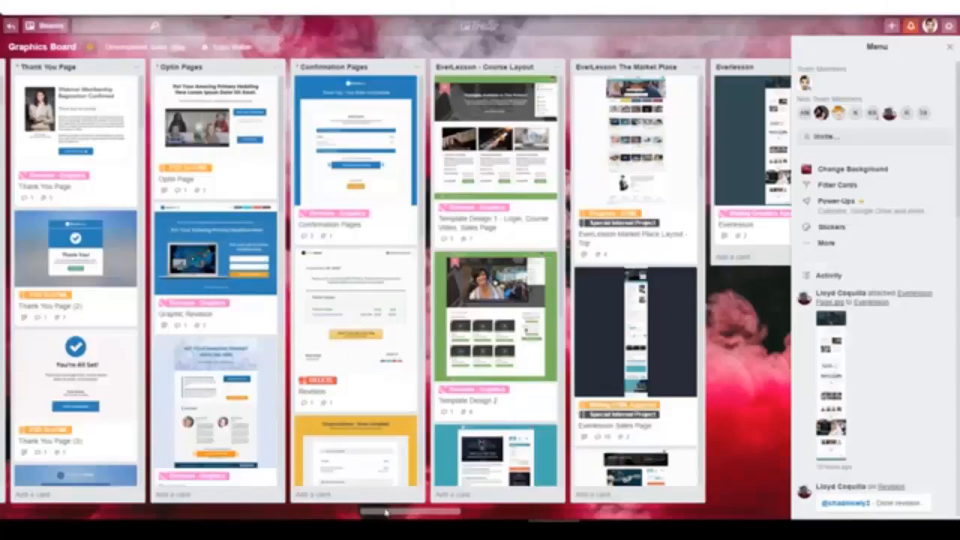
left_click_drag(387, 511, 212, 513)
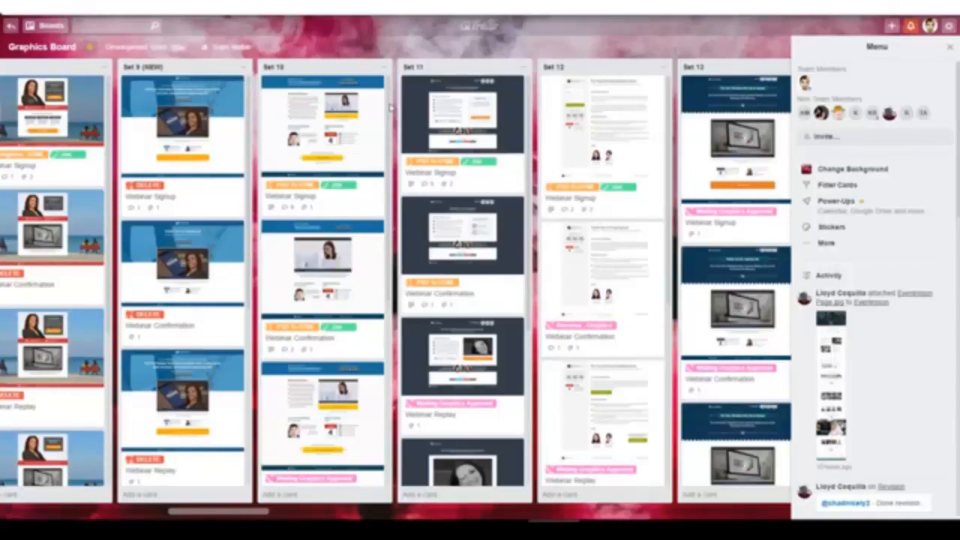
mouse_move(390, 111)
left_mouse_down()
mouse_move(370, 216)
mouse_move(385, 271)
mouse_move(388, 401)
mouse_move(413, 179)
mouse_move(400, 96)
left_mouse_up()
left_click_drag(247, 514, 398, 515)
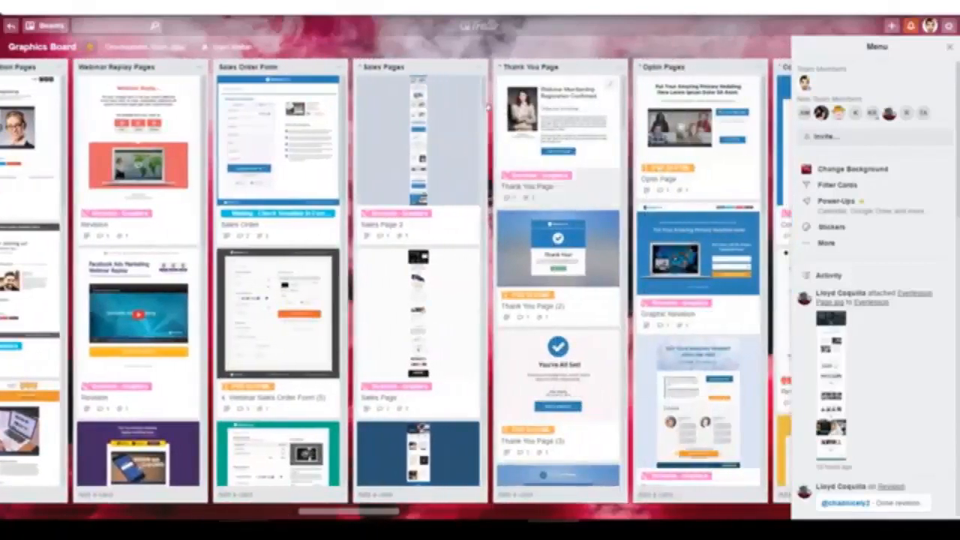
Step: View the Sales Page (6).jpg design from its card in the Sales Pages list, then close the card
scroll(484, 131, "down", 5)
scroll(485, 134, "down", 3)
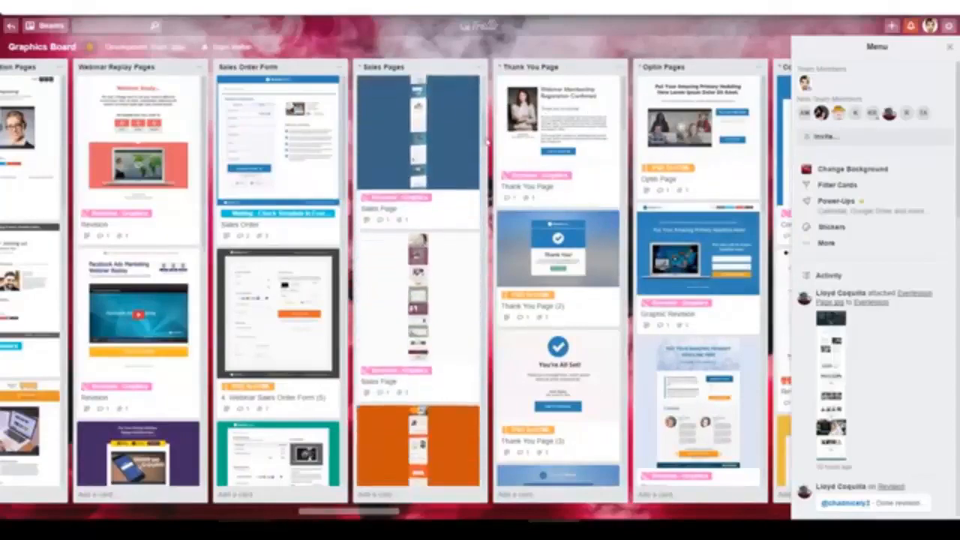
left_click(425, 225)
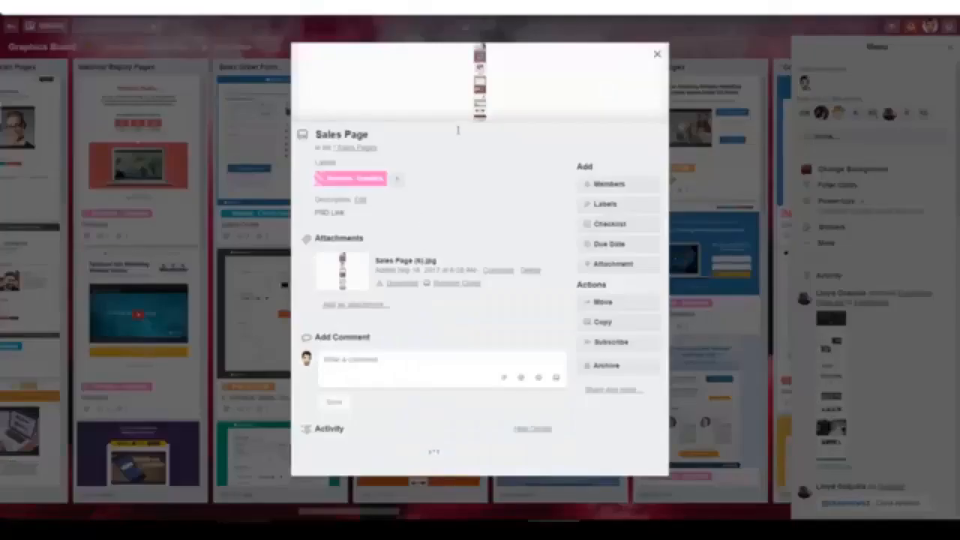
left_click(475, 108)
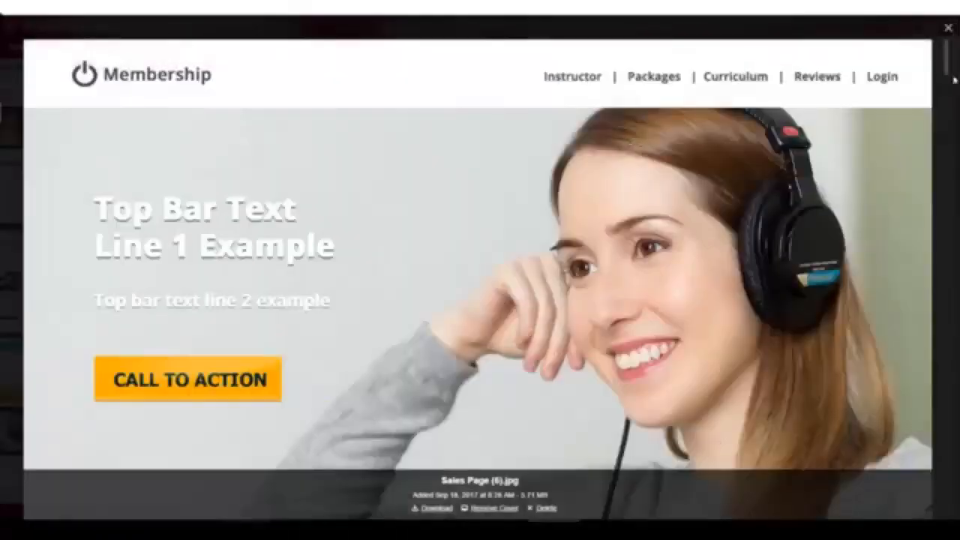
left_click_drag(946, 59, 921, 47)
left_click(947, 28)
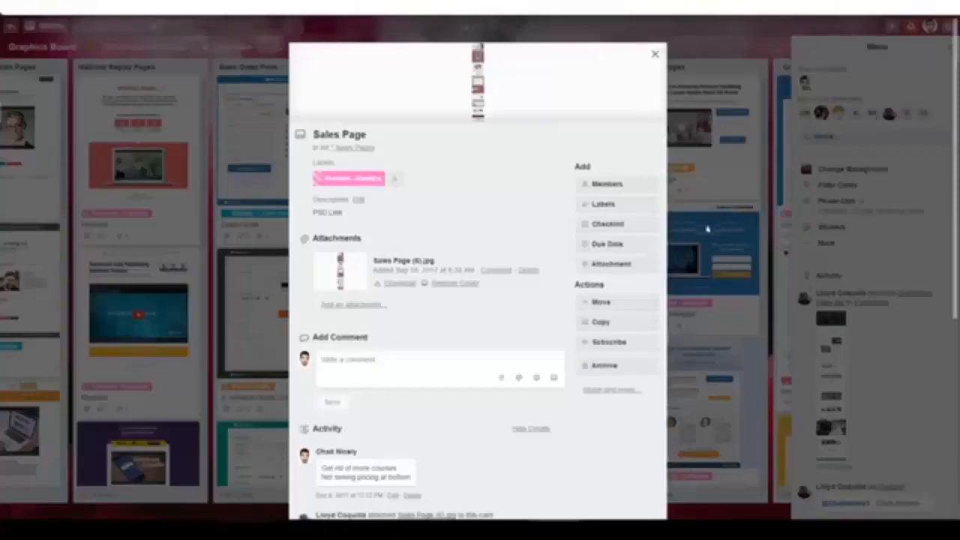
left_click(654, 54)
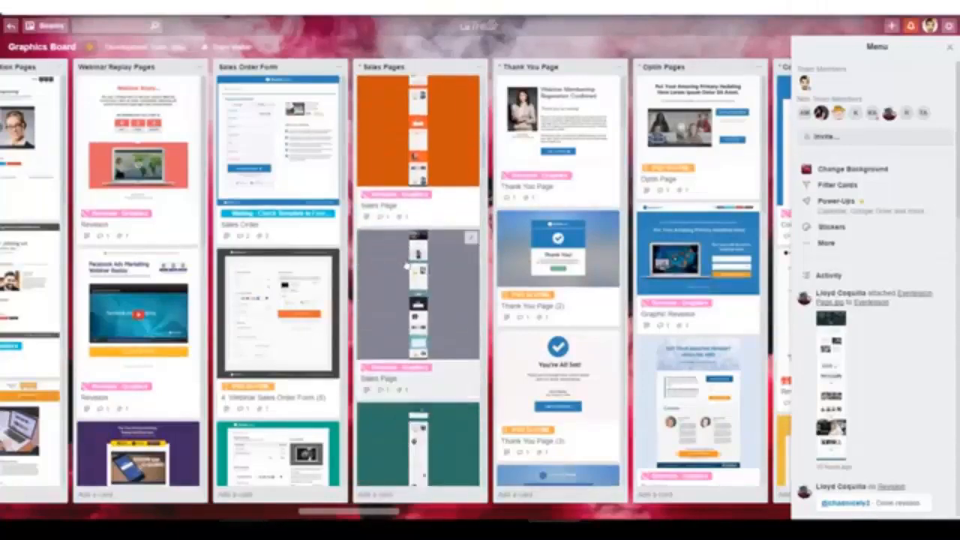
Step: View the Sales Page (8).jpg design from the grey-covered Sales Page card and close the card
left_click(405, 267)
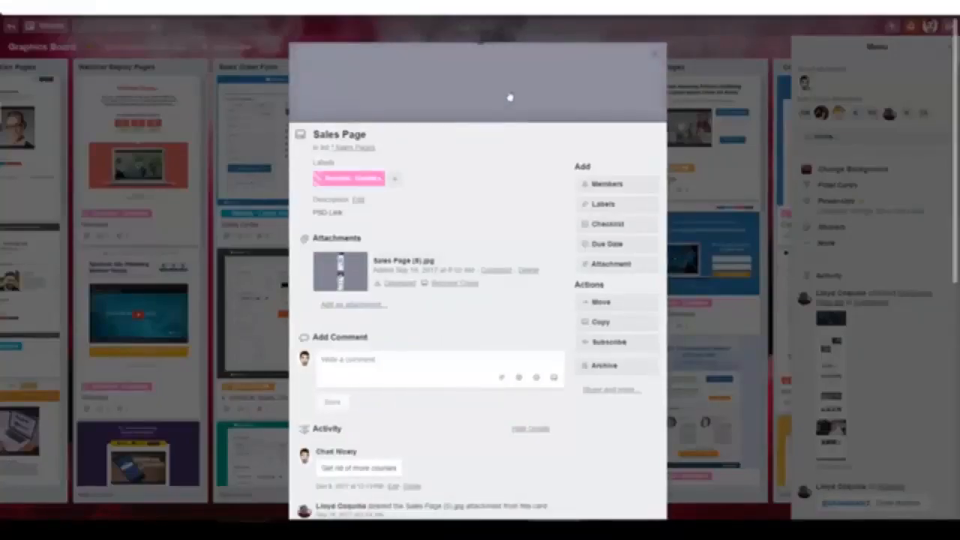
left_click(484, 96)
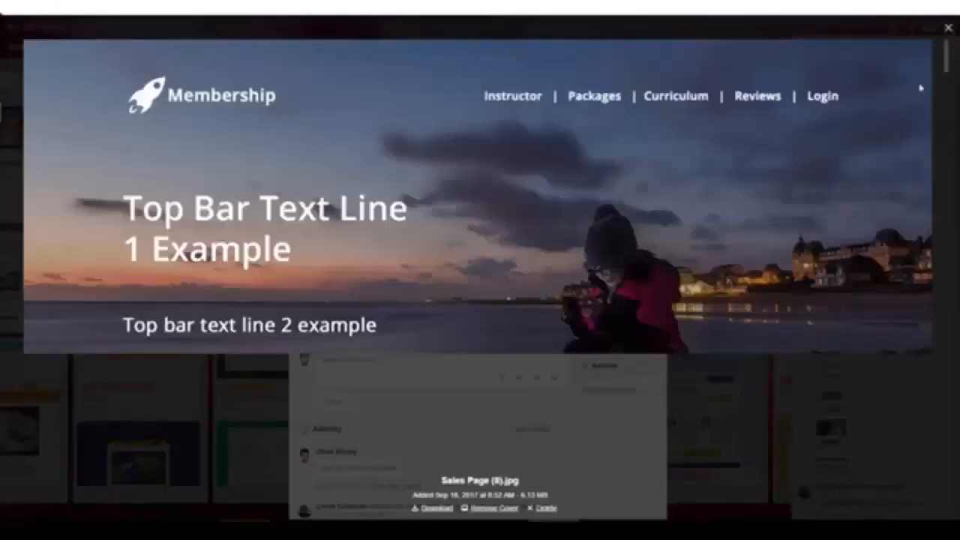
left_click_drag(945, 66, 944, 37)
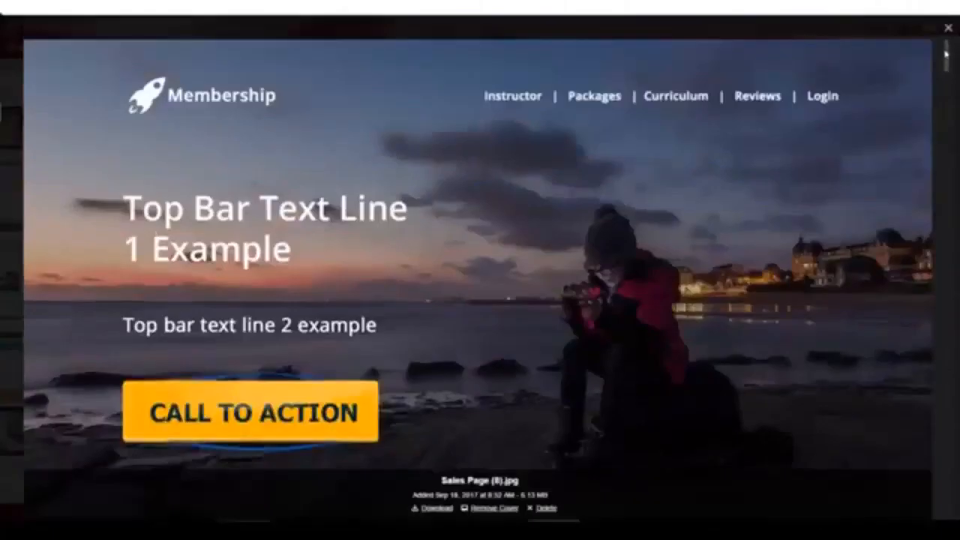
left_click(946, 28)
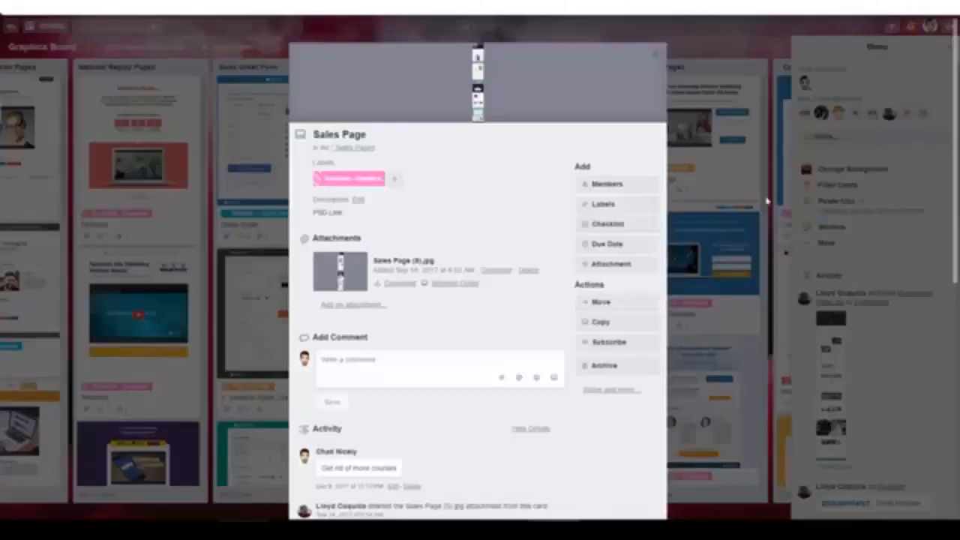
left_click(657, 56)
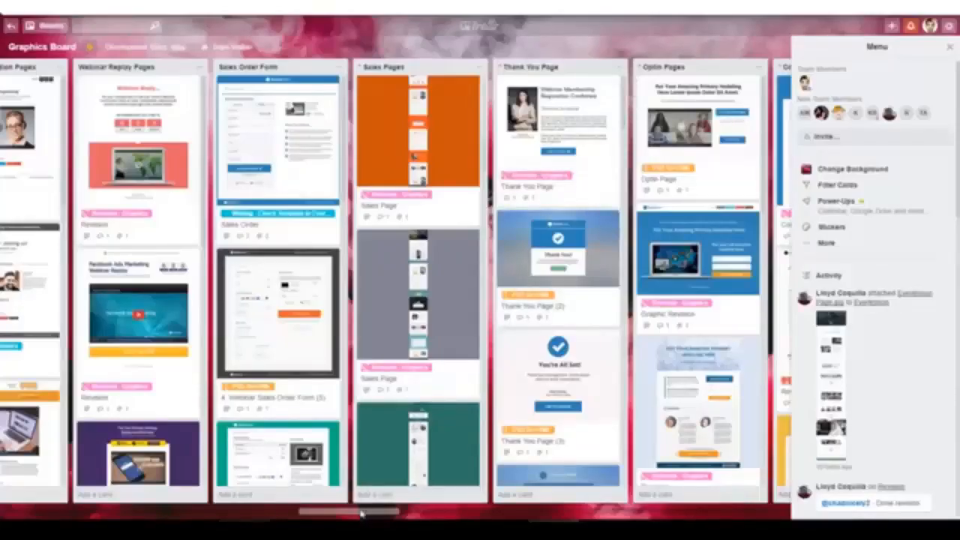
Step: View the Everlesson Market Place V2.jpg design from the EverLesson Market Place Layout - Top card and close the card
left_click_drag(361, 515, 433, 511)
left_click(596, 173)
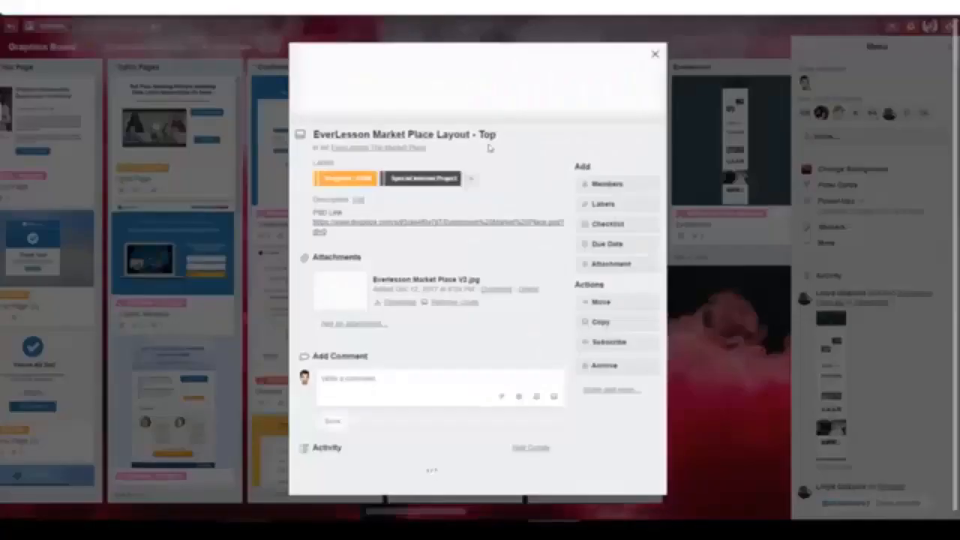
left_click(474, 97)
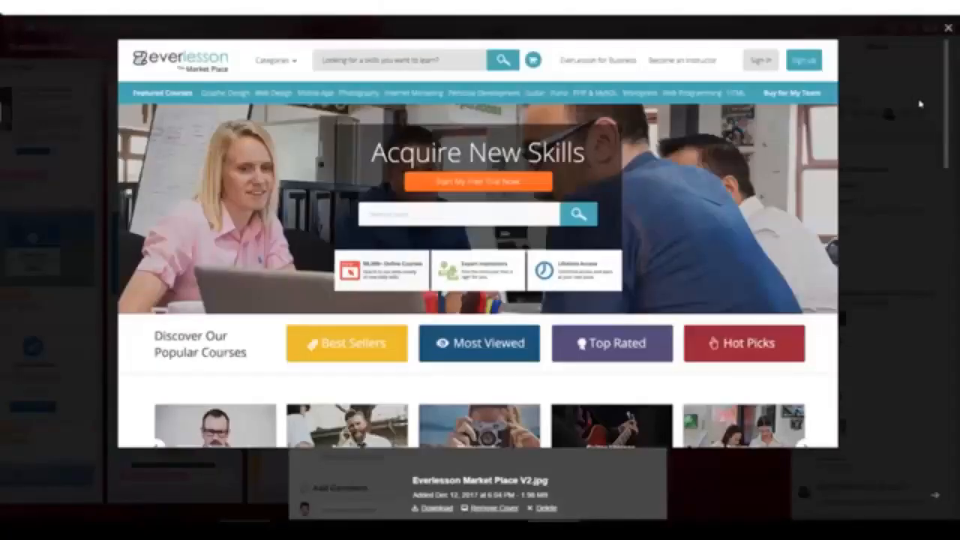
left_click_drag(947, 78, 956, 56)
left_click(948, 28)
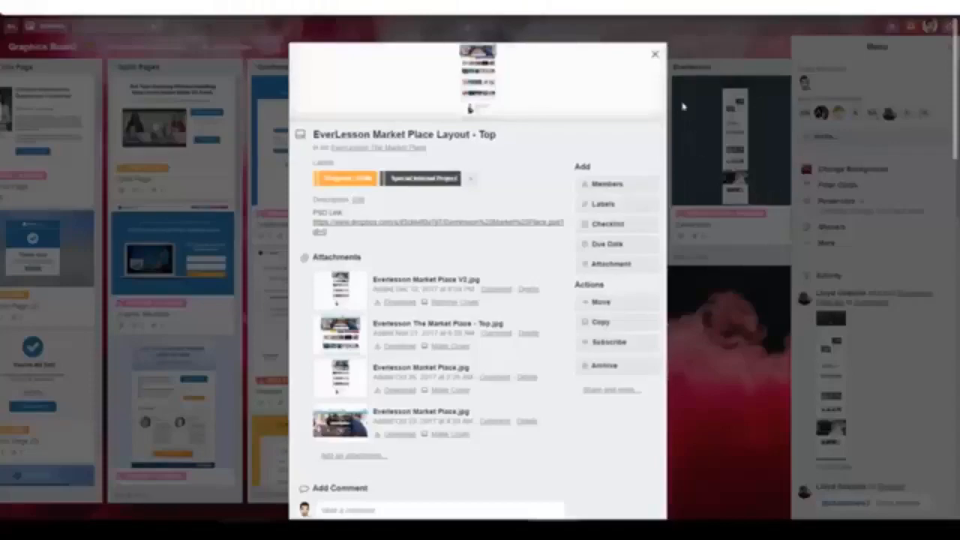
left_click(655, 54)
Step: View the Everlesson Sales Page.jpg design from the Everlesson Sales Page card and close the card
left_click(584, 274)
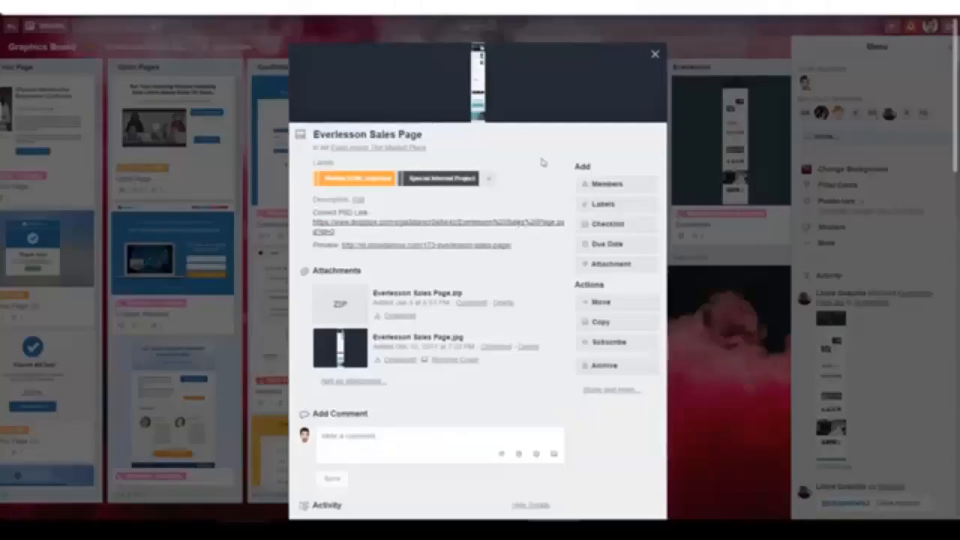
left_click(478, 82)
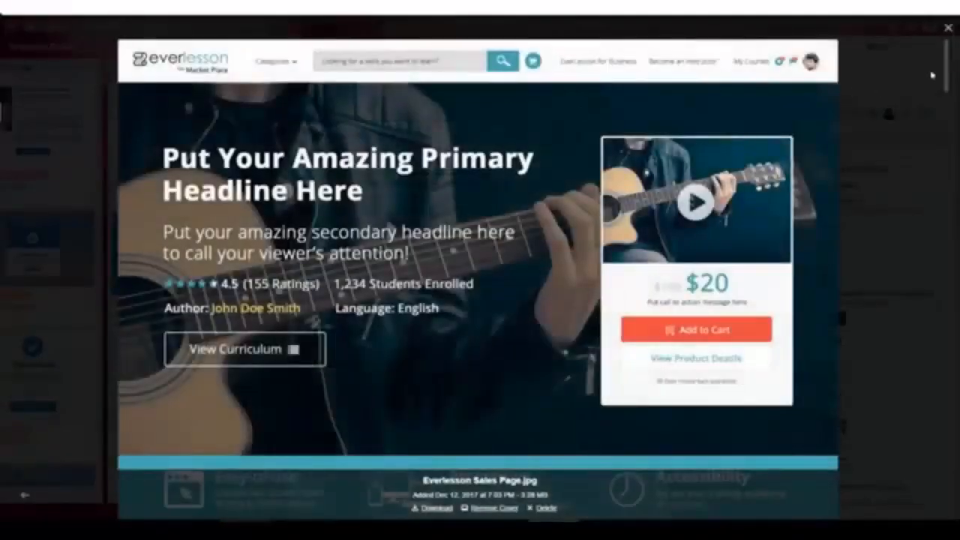
left_click_drag(946, 62, 951, 41)
left_click(948, 29)
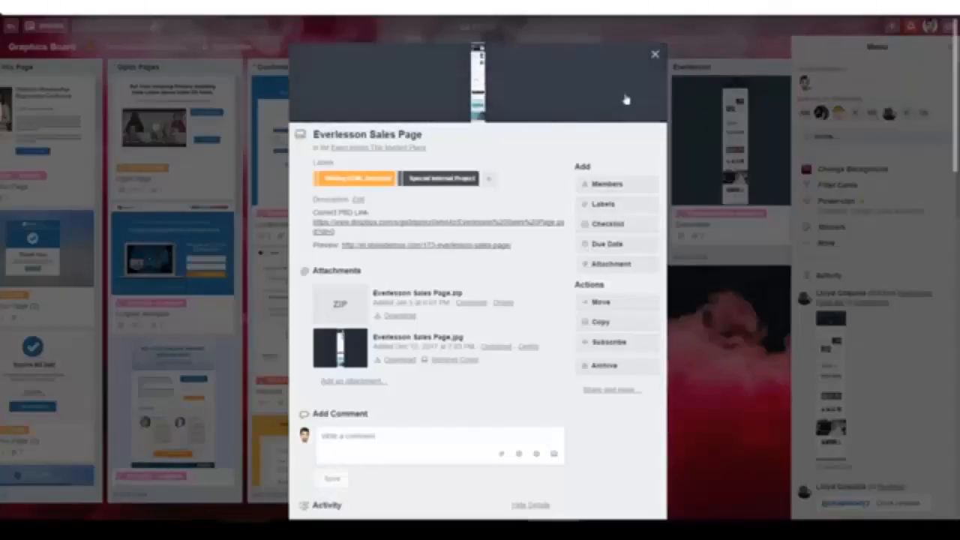
left_click(655, 59)
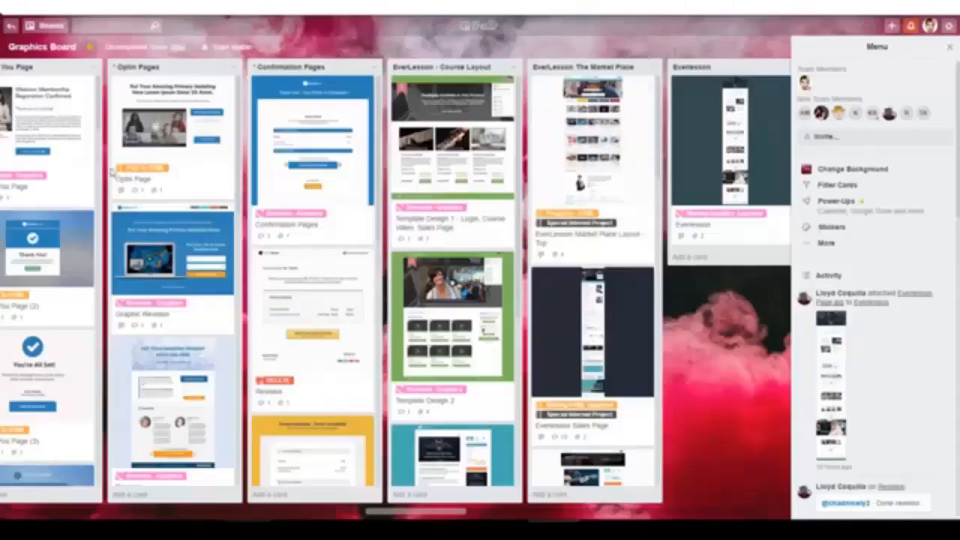